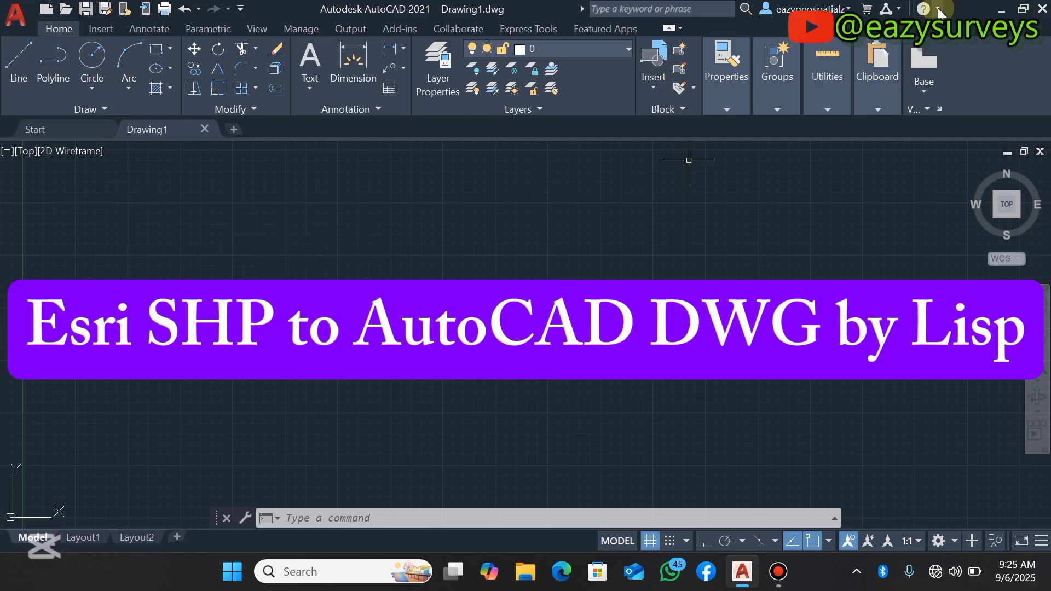
Extract the SHP to DWG zip in the Lisps folder into its own folder with WinRAR
click(1002, 9)
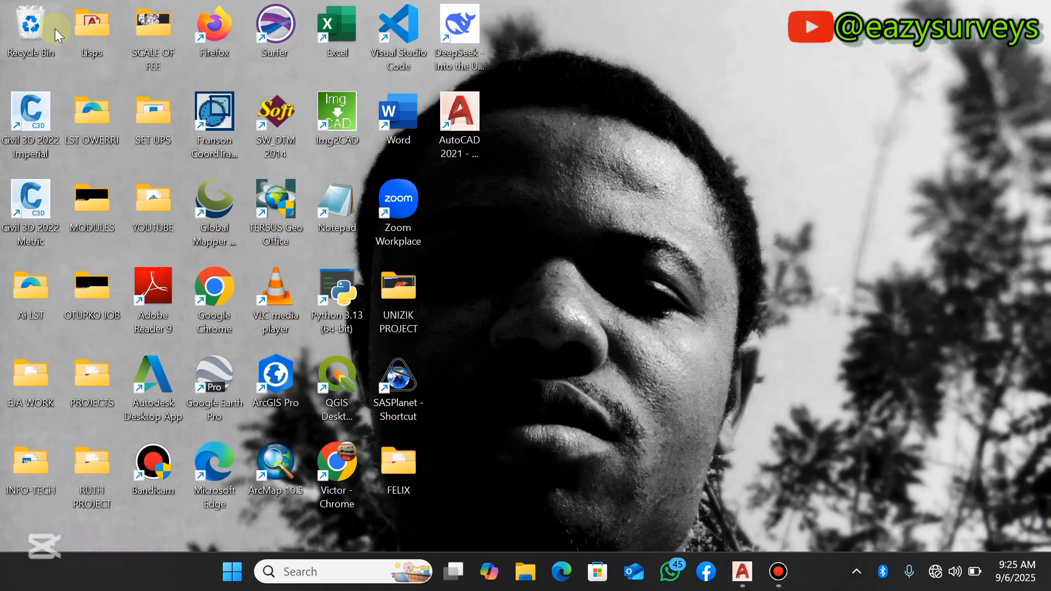
double_click(91, 30)
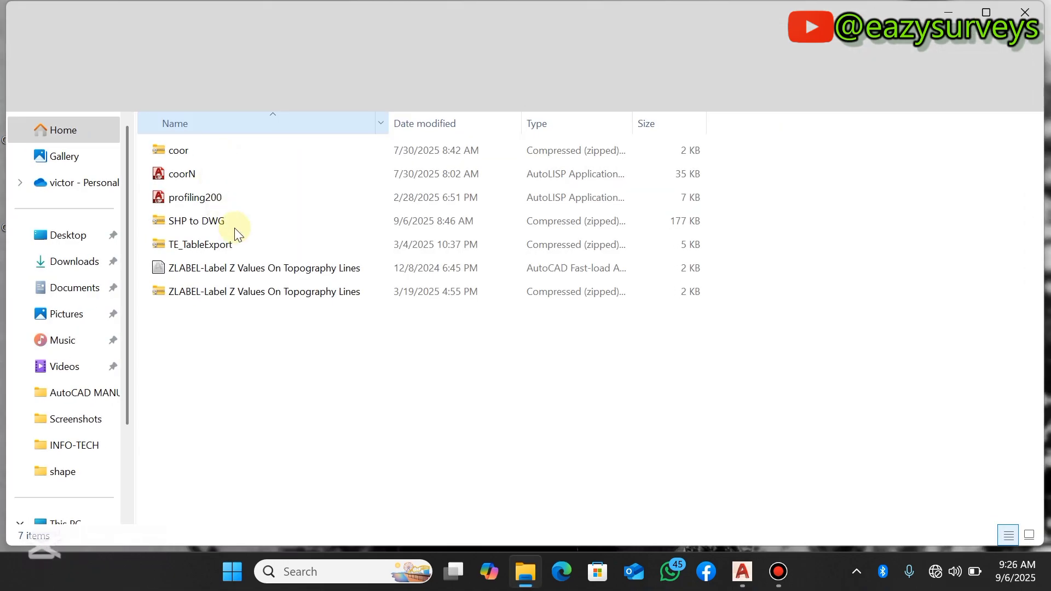
click(210, 224)
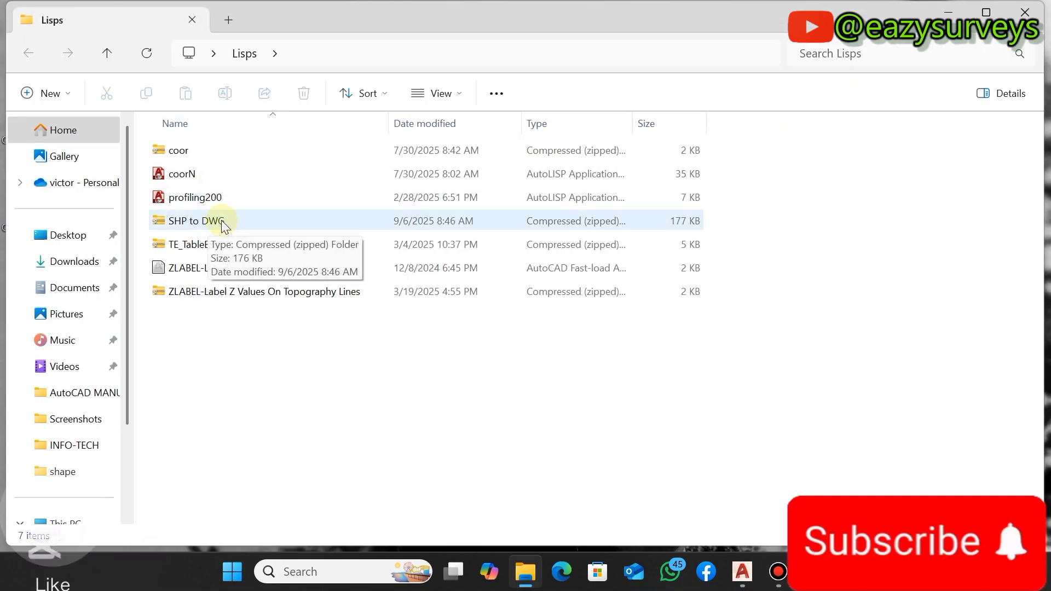
click(221, 220)
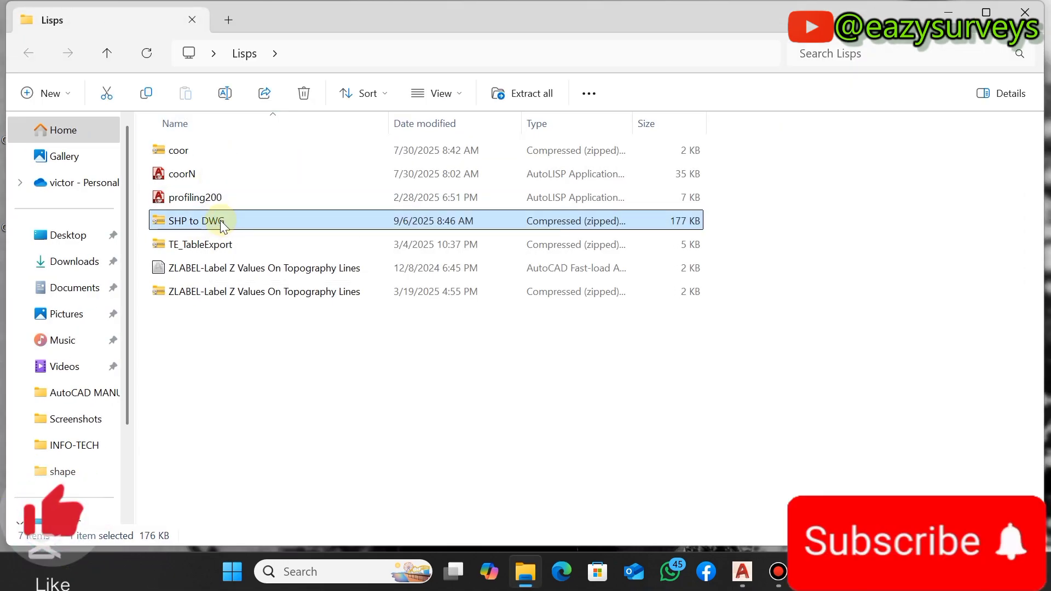
right_click(220, 221)
mouse_move(315, 393)
click(533, 420)
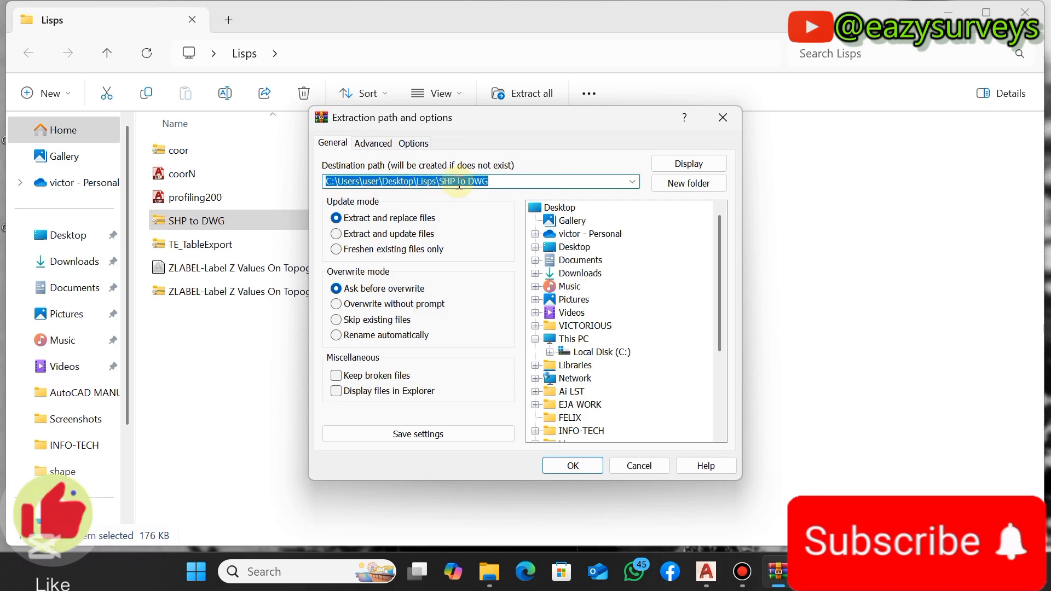
click(573, 465)
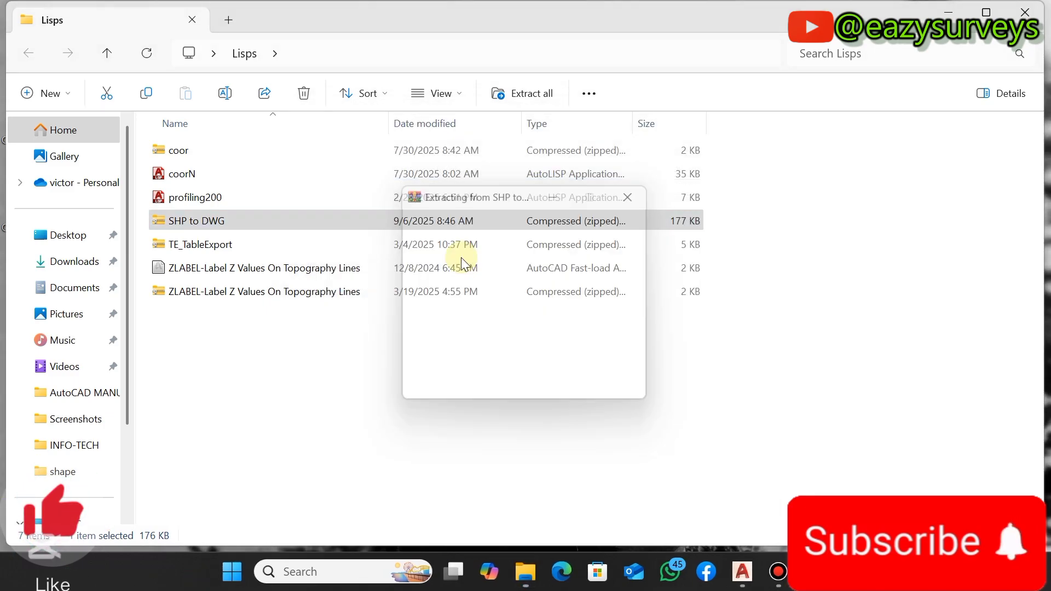
Open the extracted SHP to DWG folder and its inner SHP to DWG folder
click(235, 153)
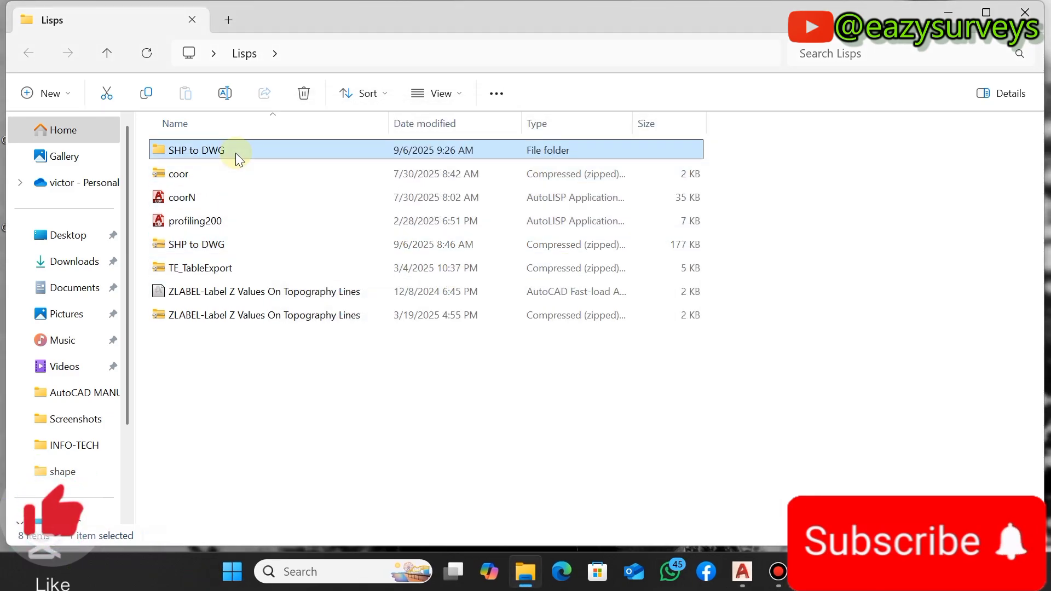
double_click(235, 153)
double_click(227, 152)
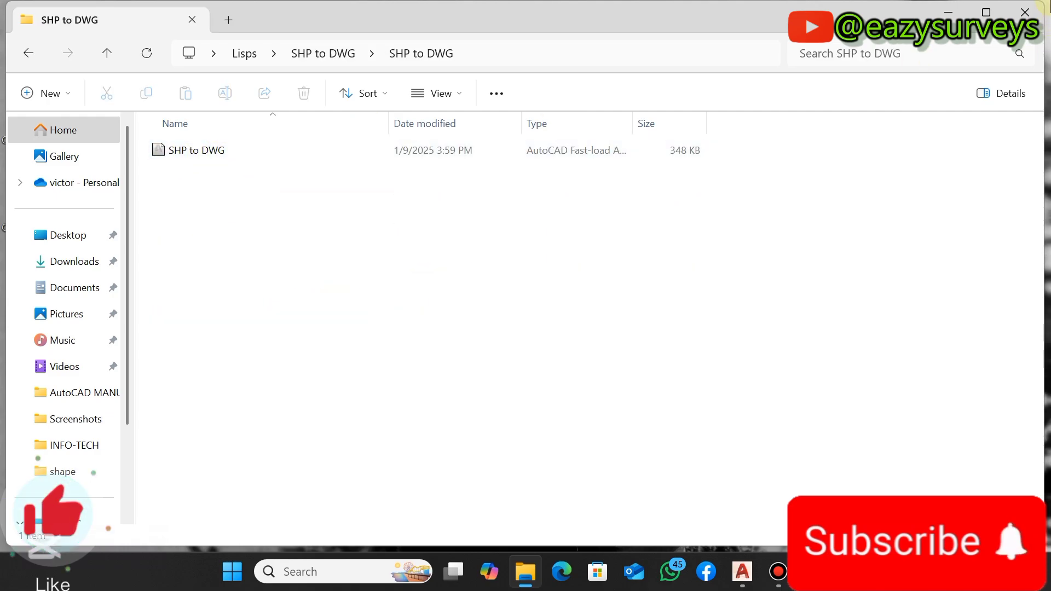
click(1024, 12)
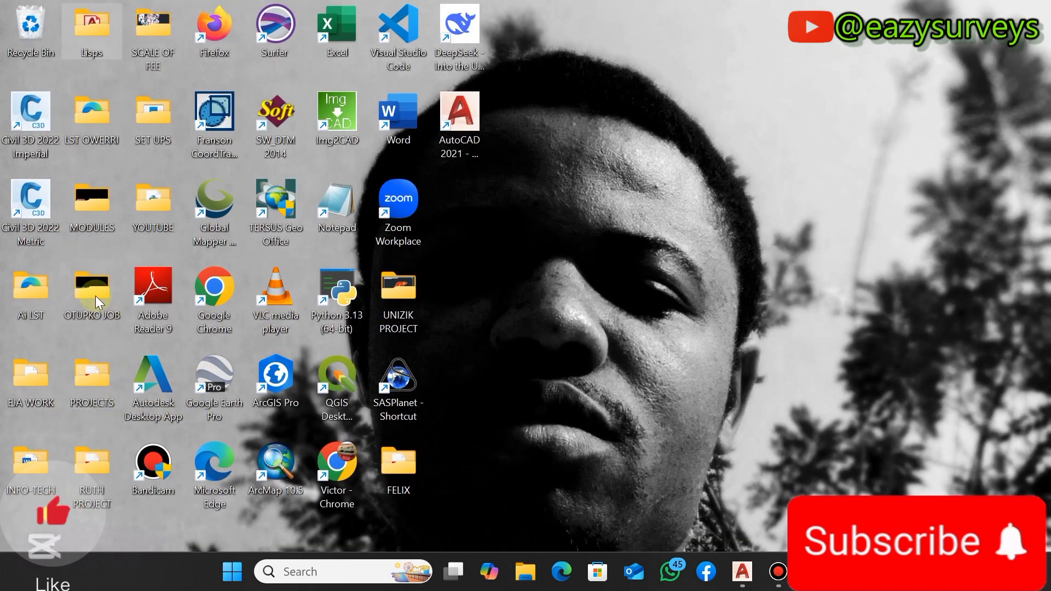
double_click(168, 198)
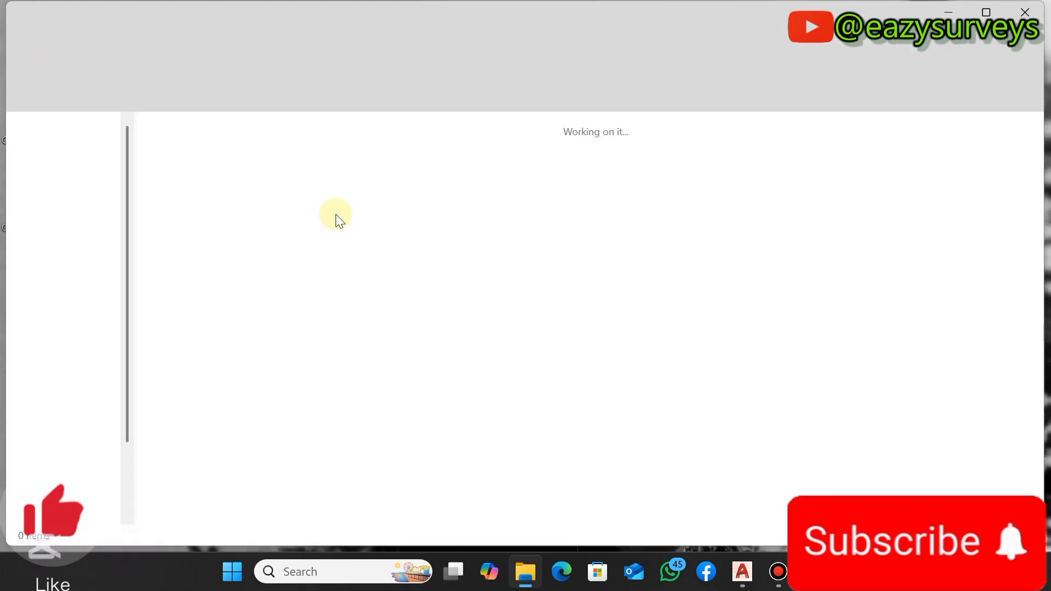
double_click(264, 131)
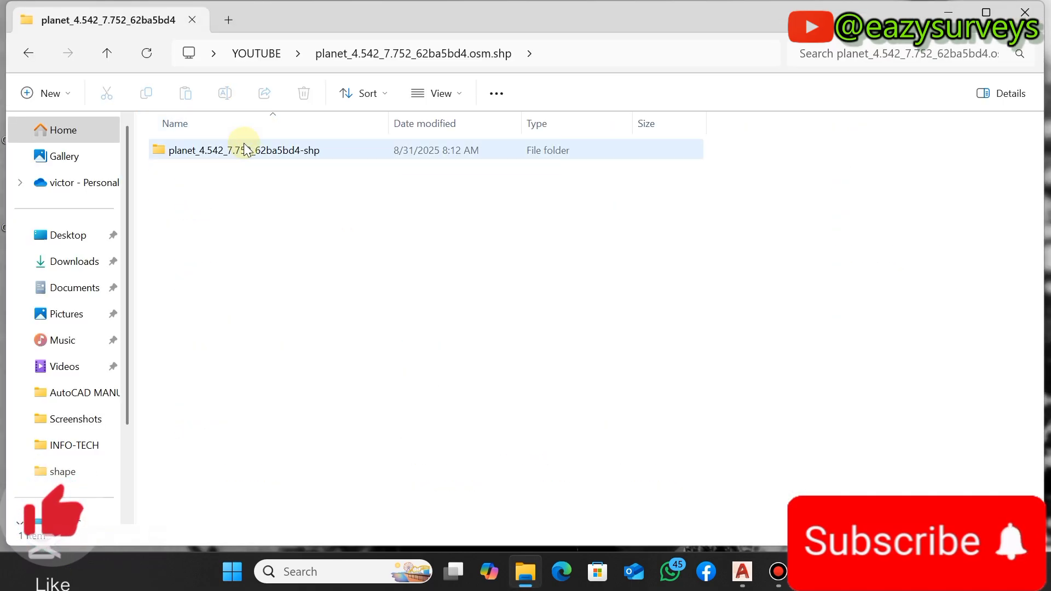
double_click(241, 150)
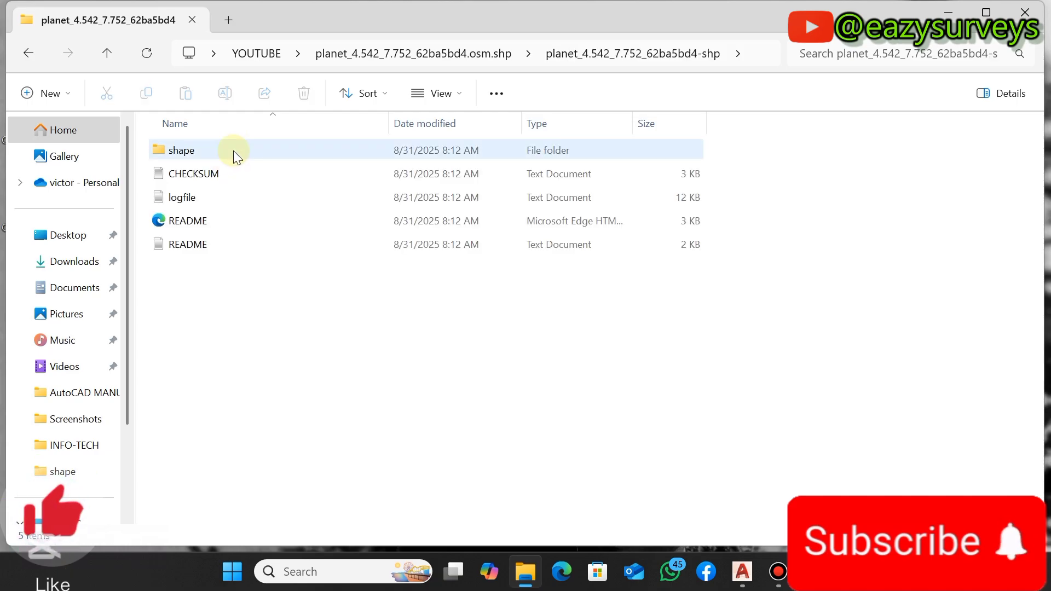
double_click(234, 150)
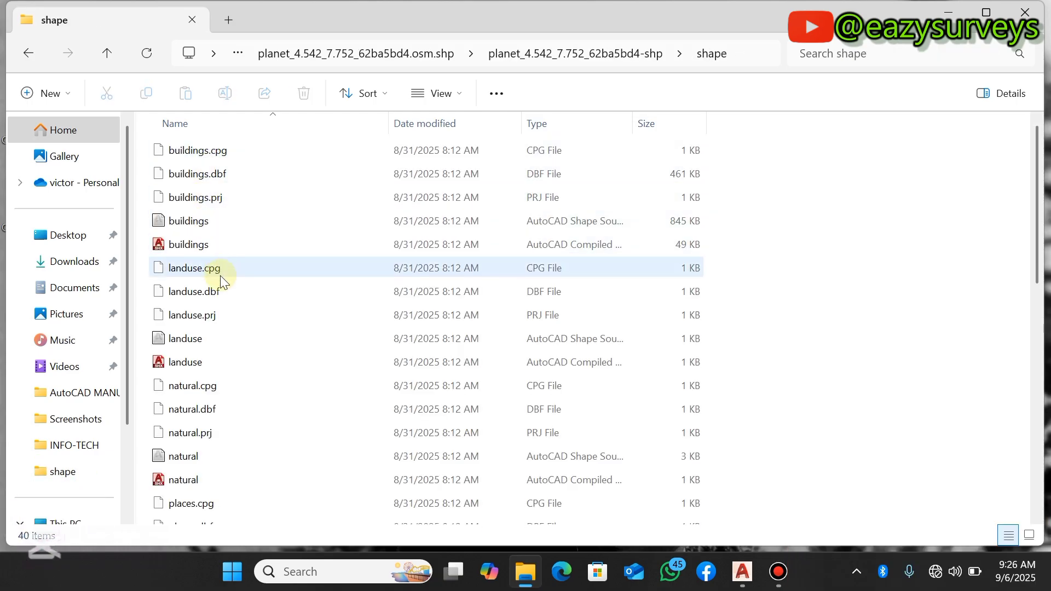
scroll(221, 280, down, 8)
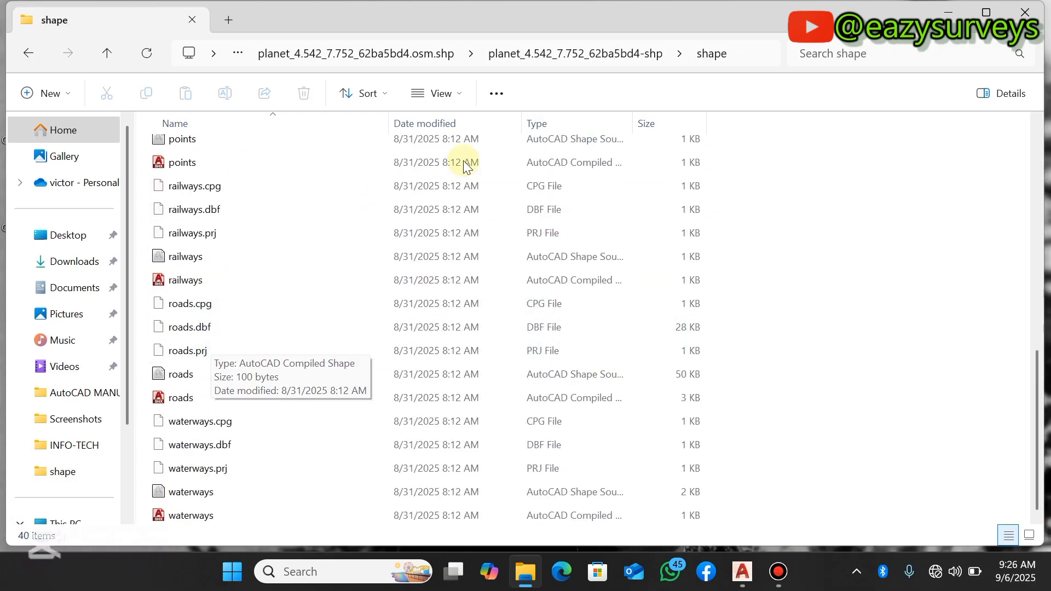
click(1012, 13)
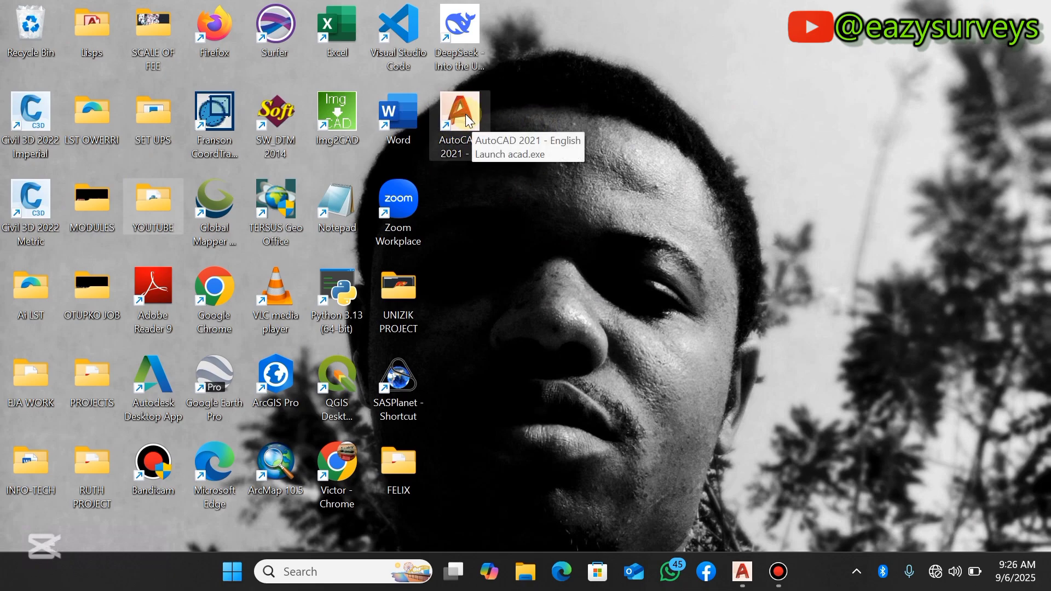
Switch back to AutoCAD's Drawing1 and enter the APPLOAD command
click(747, 583)
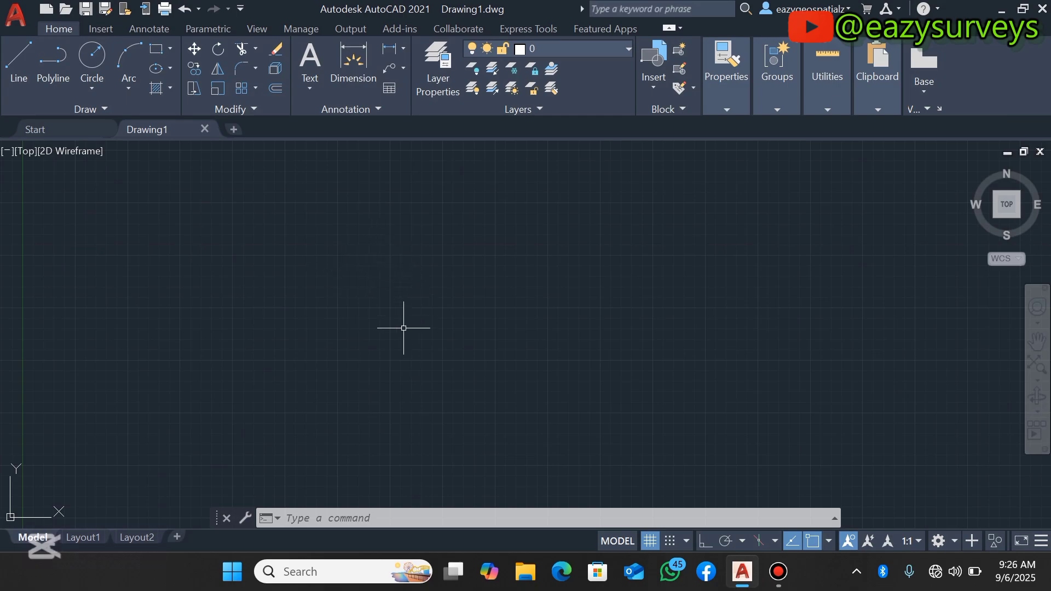
click(327, 520)
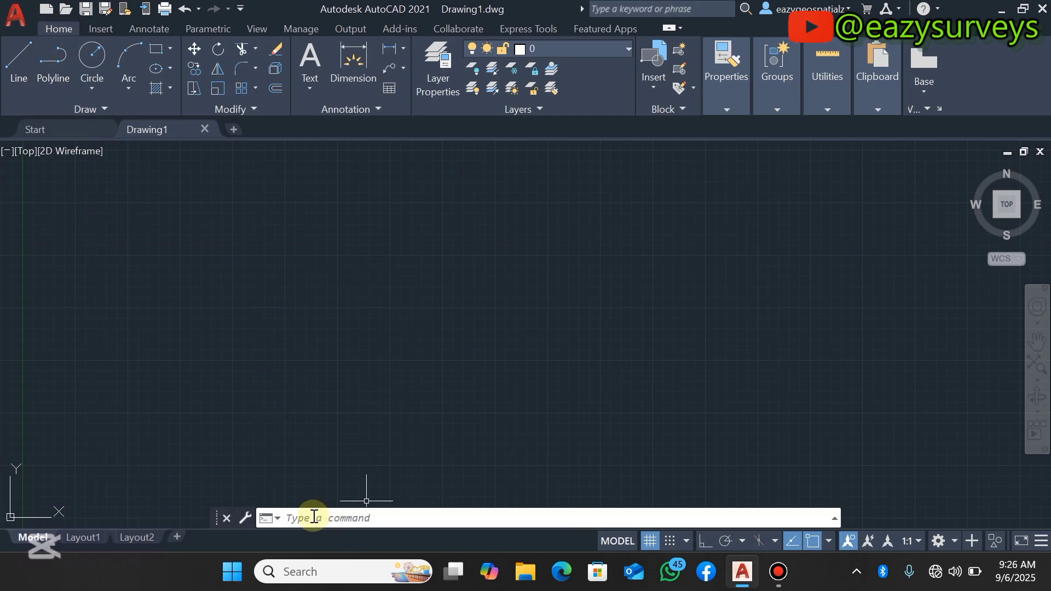
click(313, 517)
text(appload)
Load SHP to DWG.VLX from the extracted SHP to DWG folder, then close the loader
key(Return)
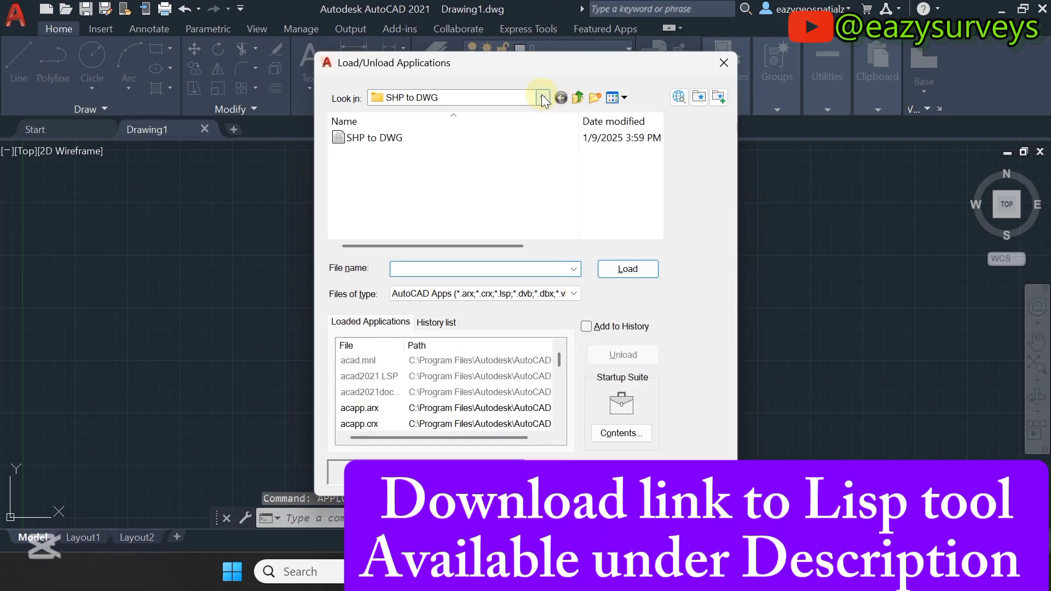
click(542, 97)
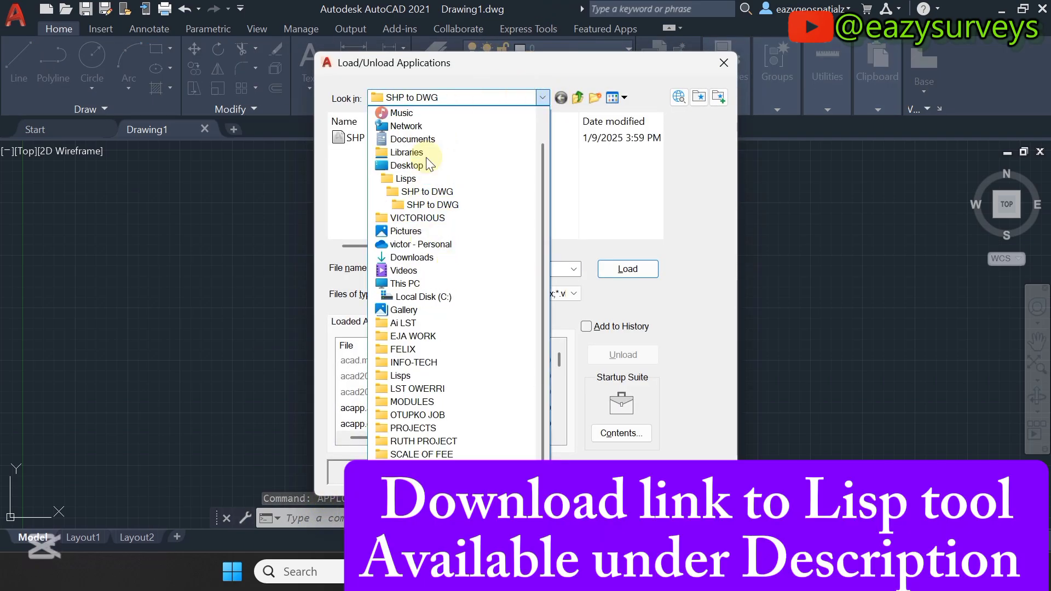
click(438, 205)
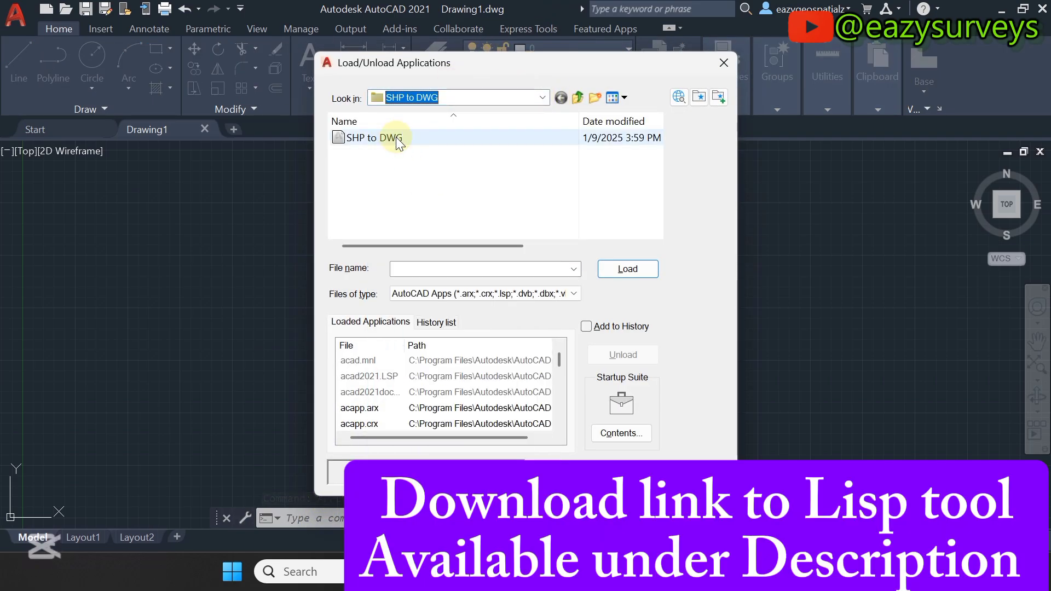
click(397, 138)
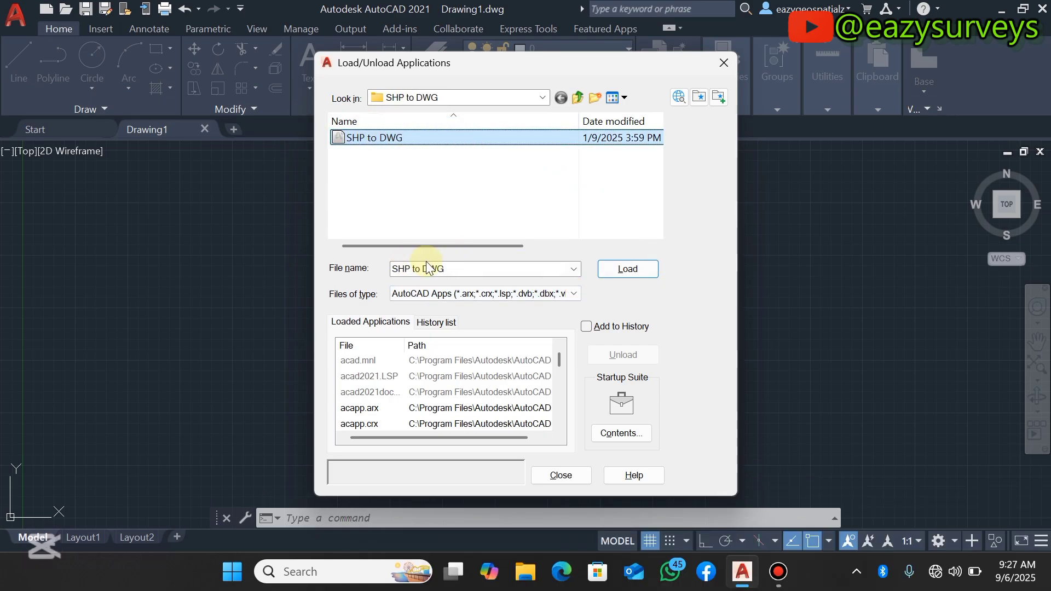
click(634, 267)
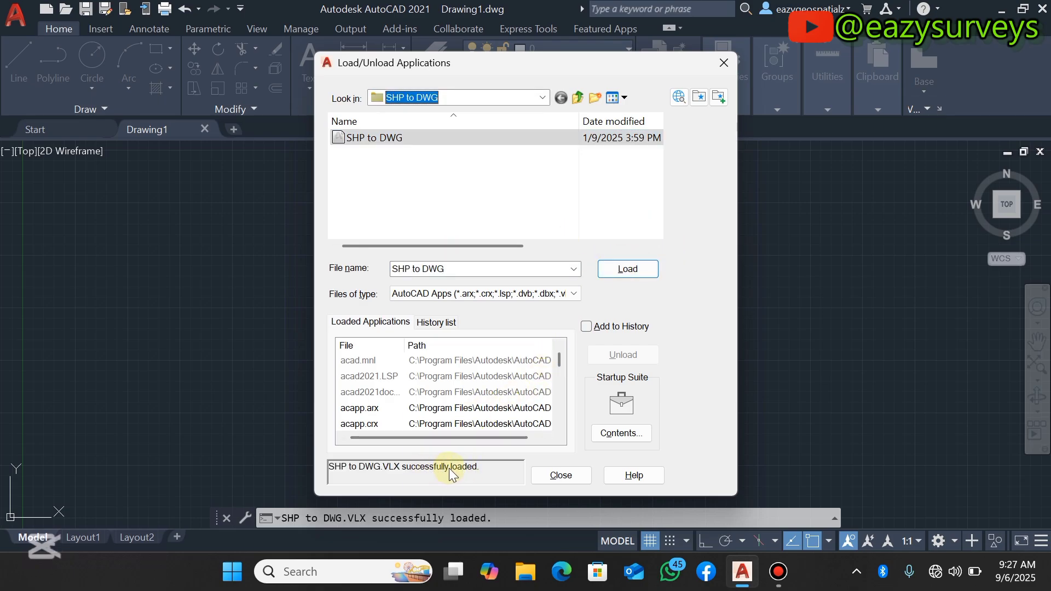
click(560, 475)
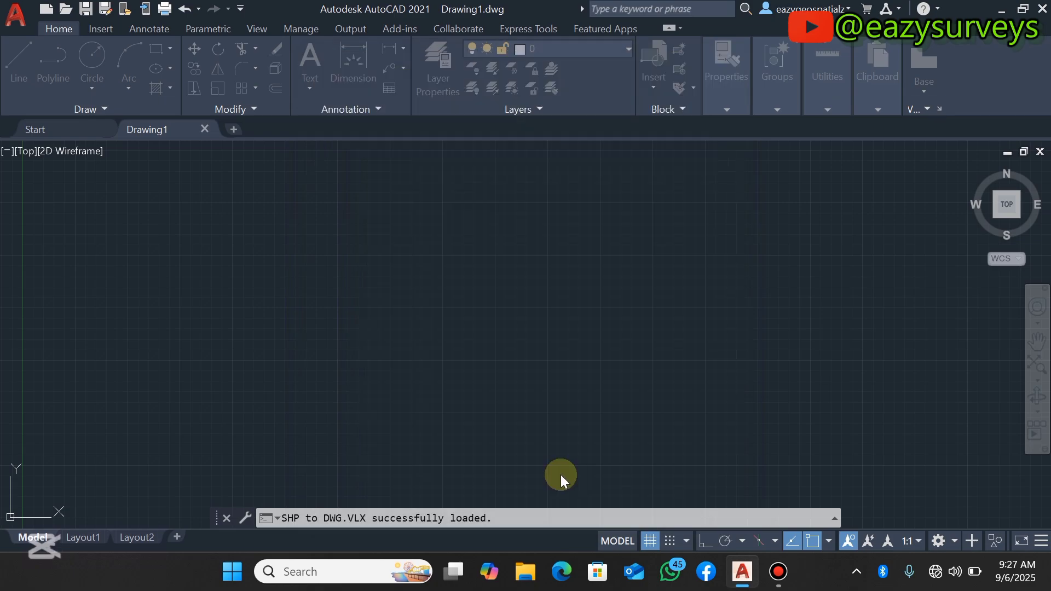
Run IRT and set the coordinate system to WGS84 UTM zone 31N, keeping territory World
click(341, 518)
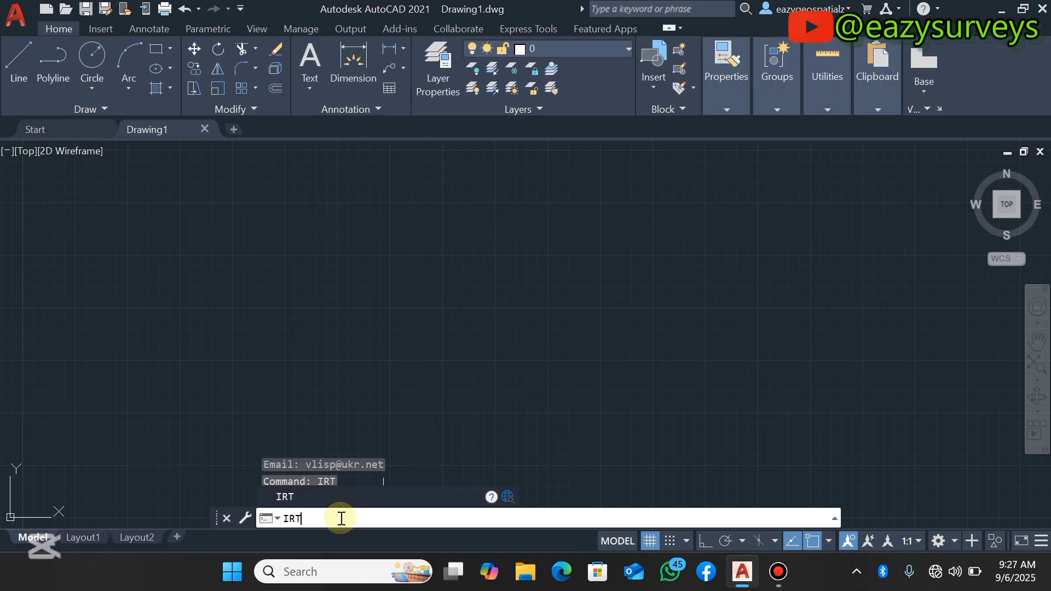
key(Return)
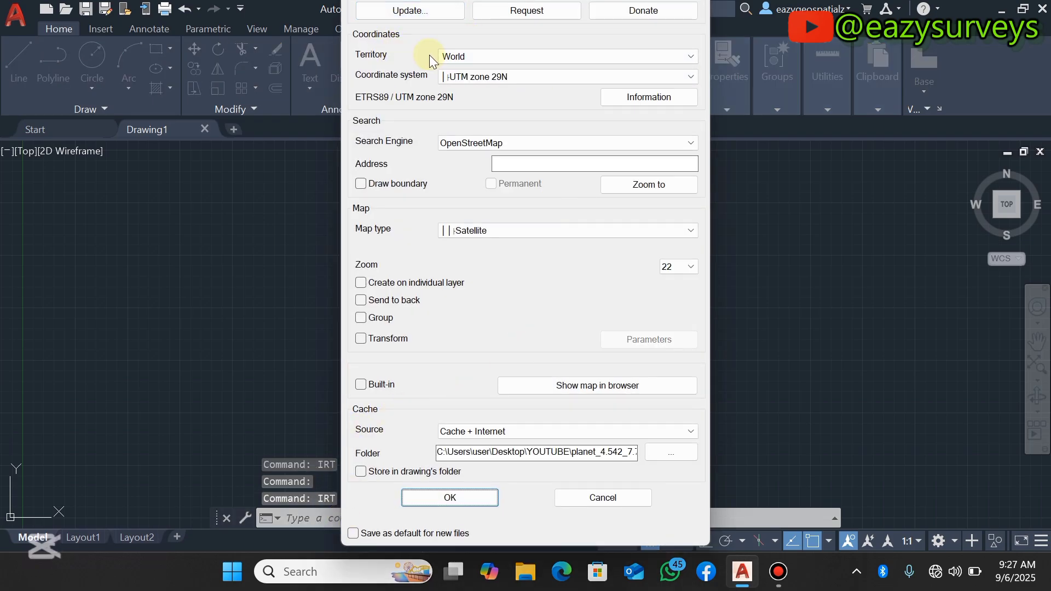
click(687, 56)
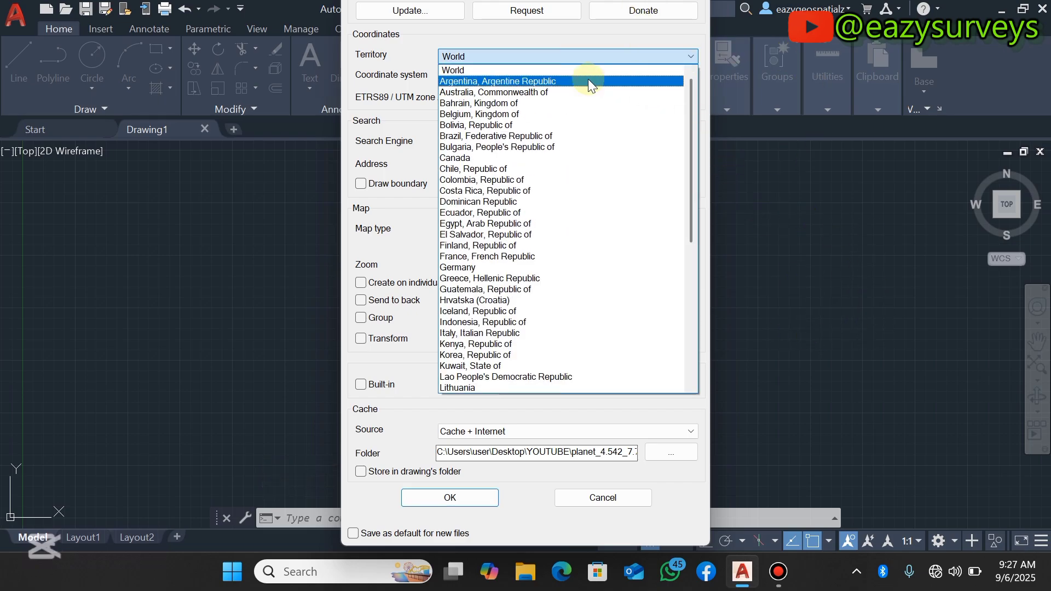
click(497, 70)
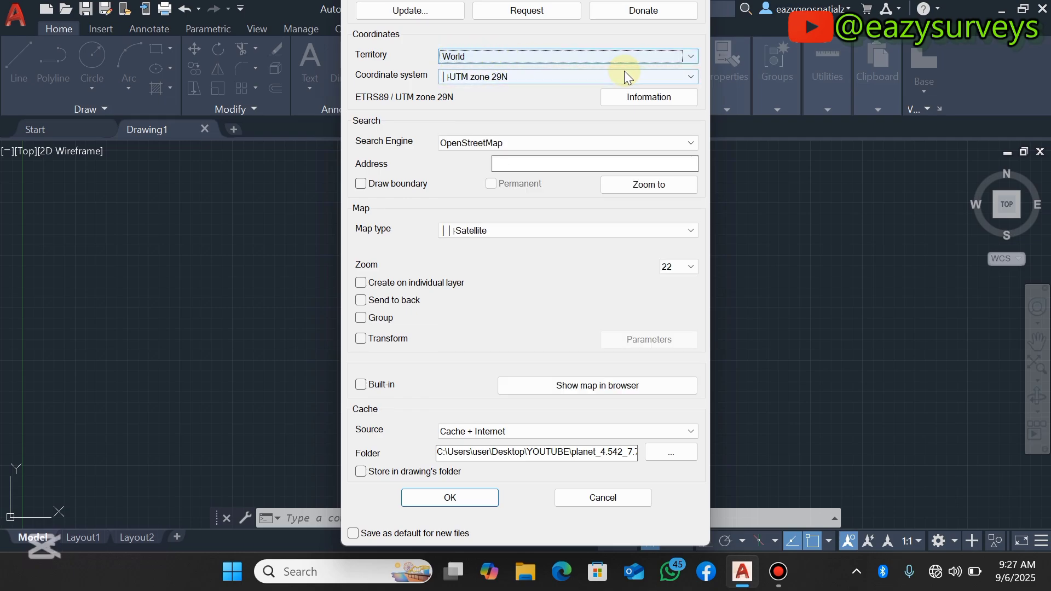
click(690, 77)
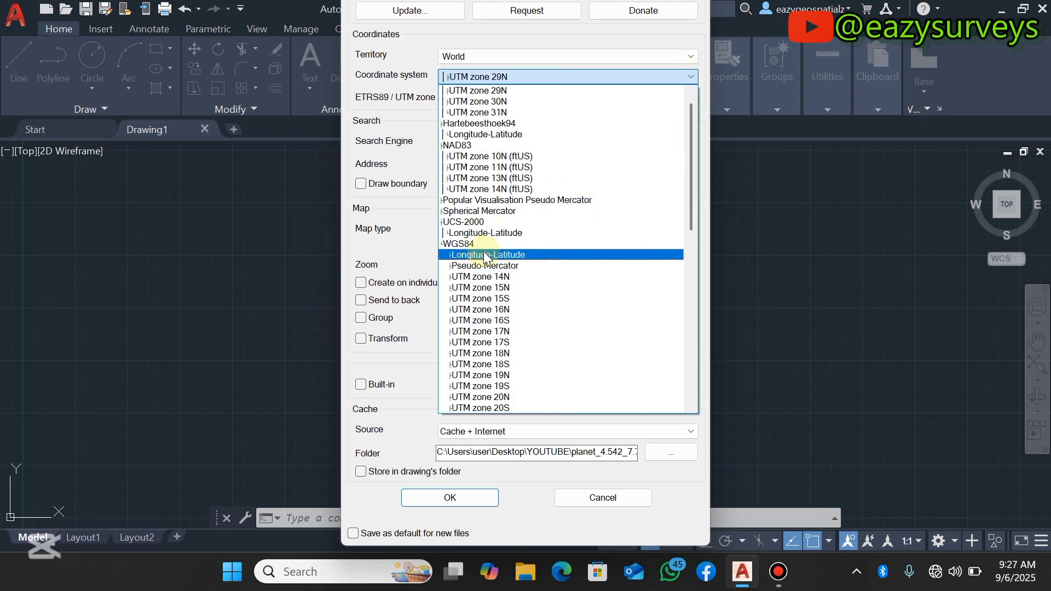
scroll(493, 307, down, 2)
scroll(499, 323, down, 10)
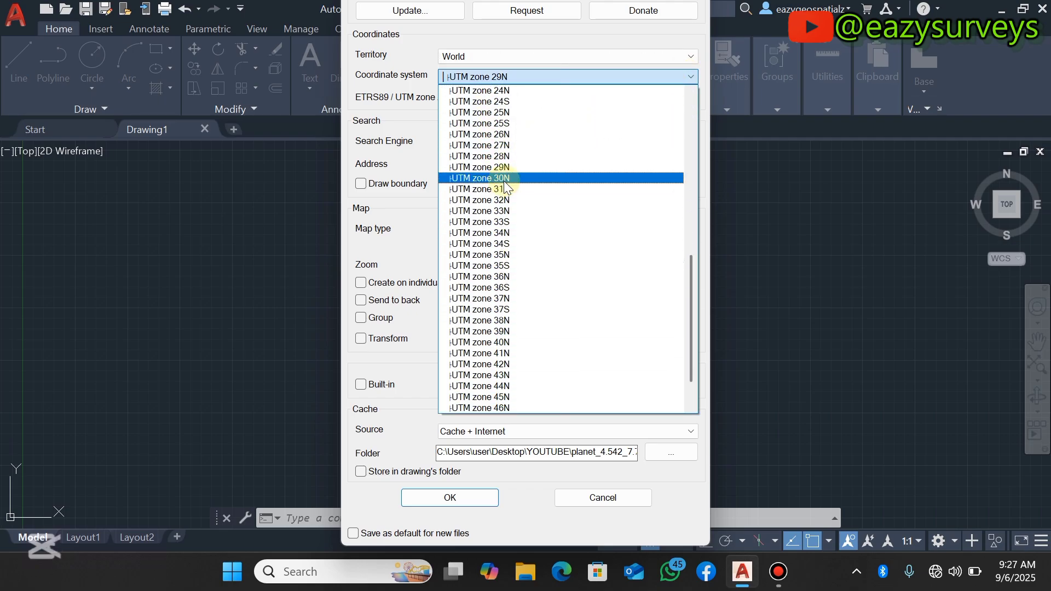
click(504, 189)
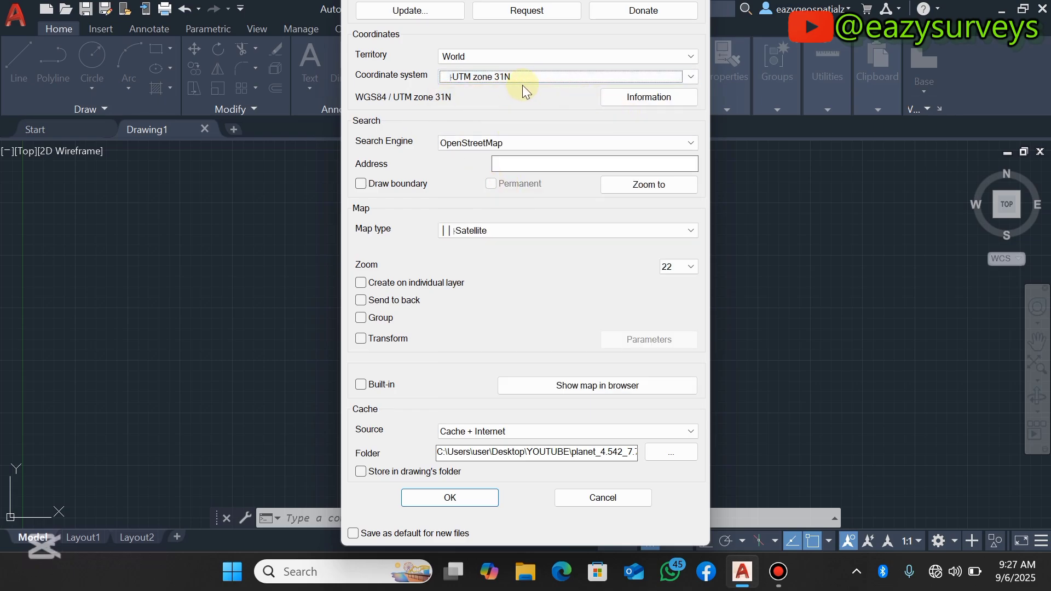
Keep OpenStreetMap as the search engine and set the map type to SHP Import
click(683, 143)
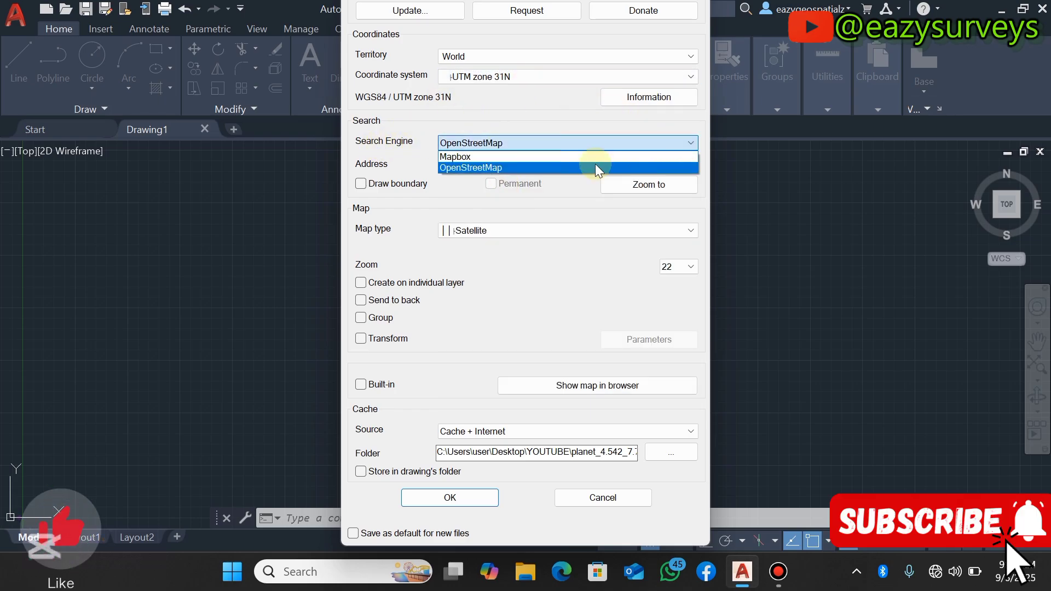
click(512, 169)
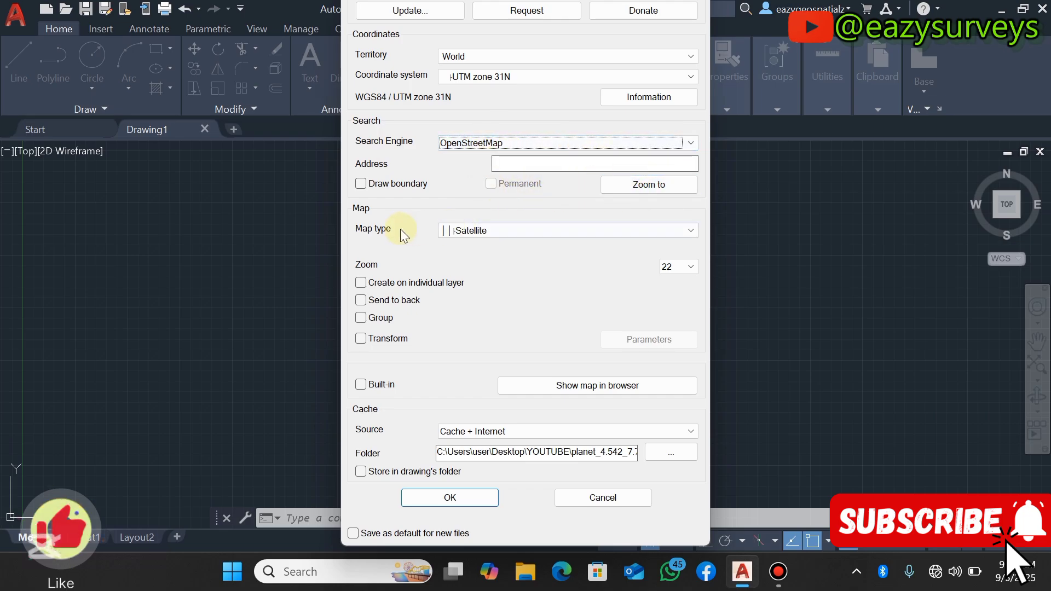
click(691, 229)
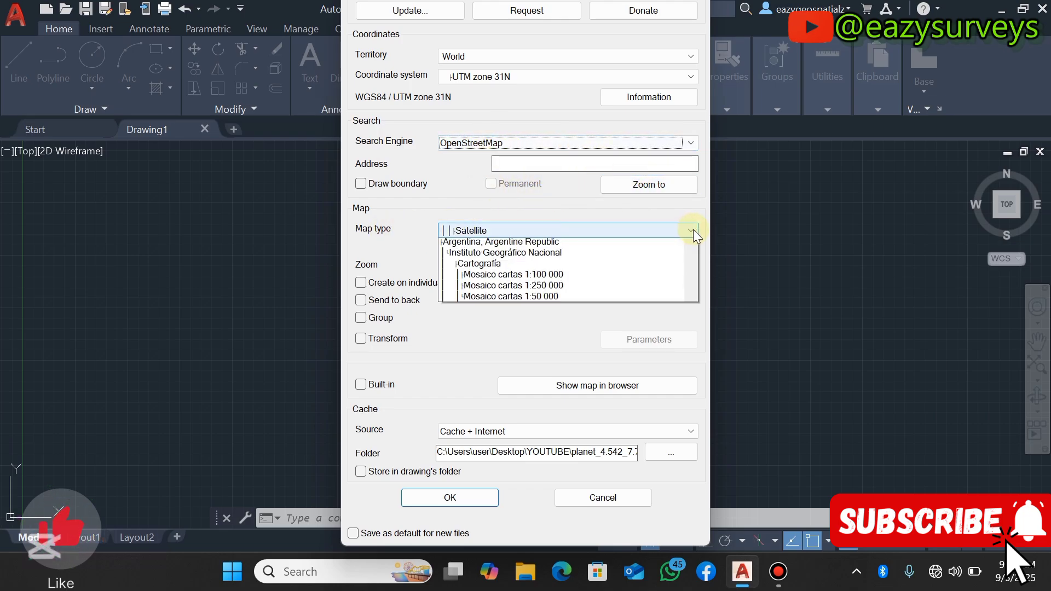
scroll(643, 287, up, 5)
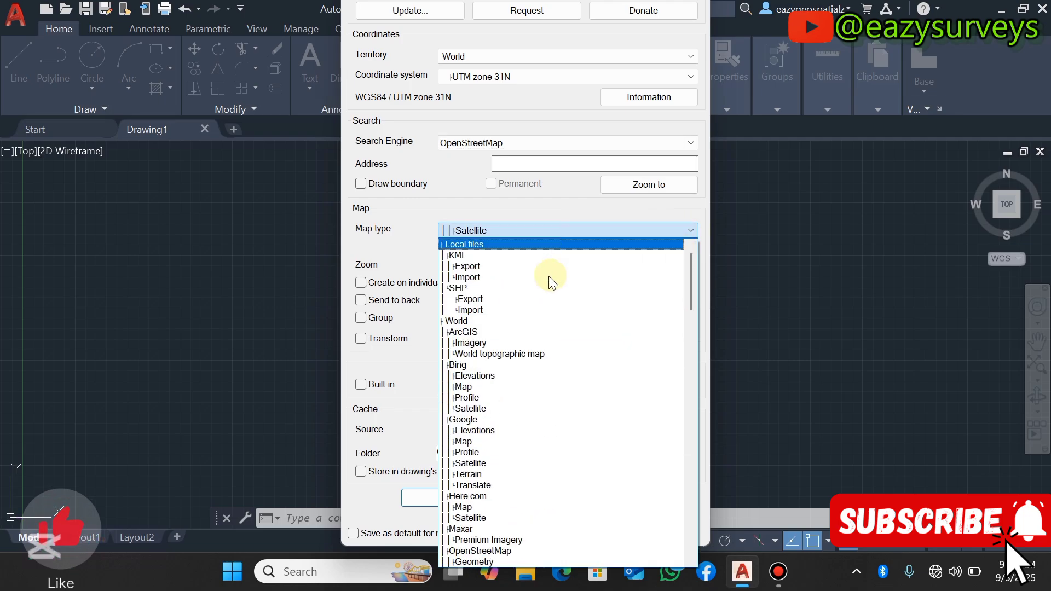
click(471, 311)
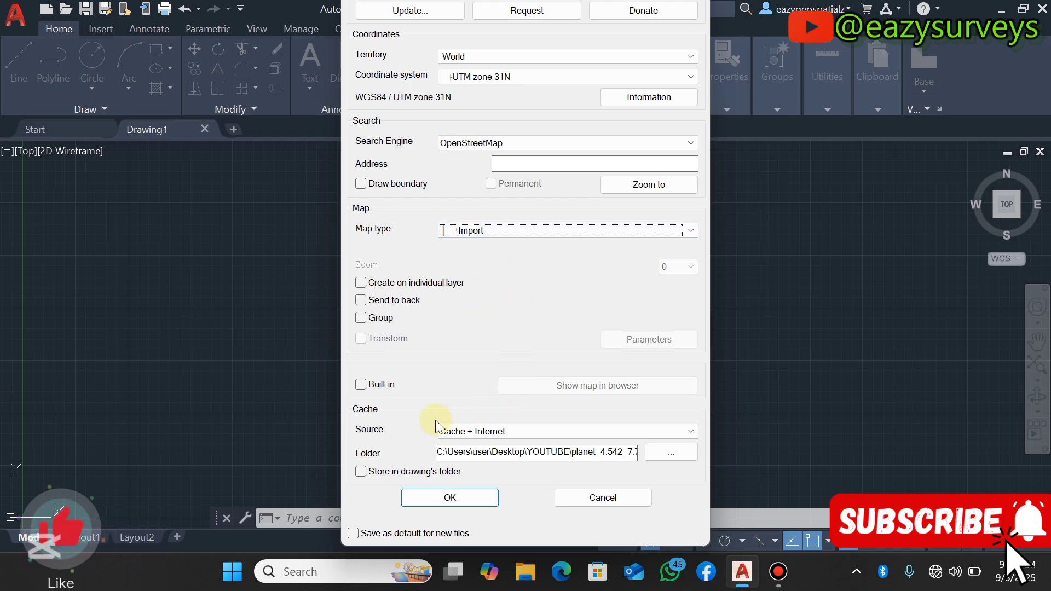
Keep Cache + Internet as the source and clear the old cache folder path
click(688, 432)
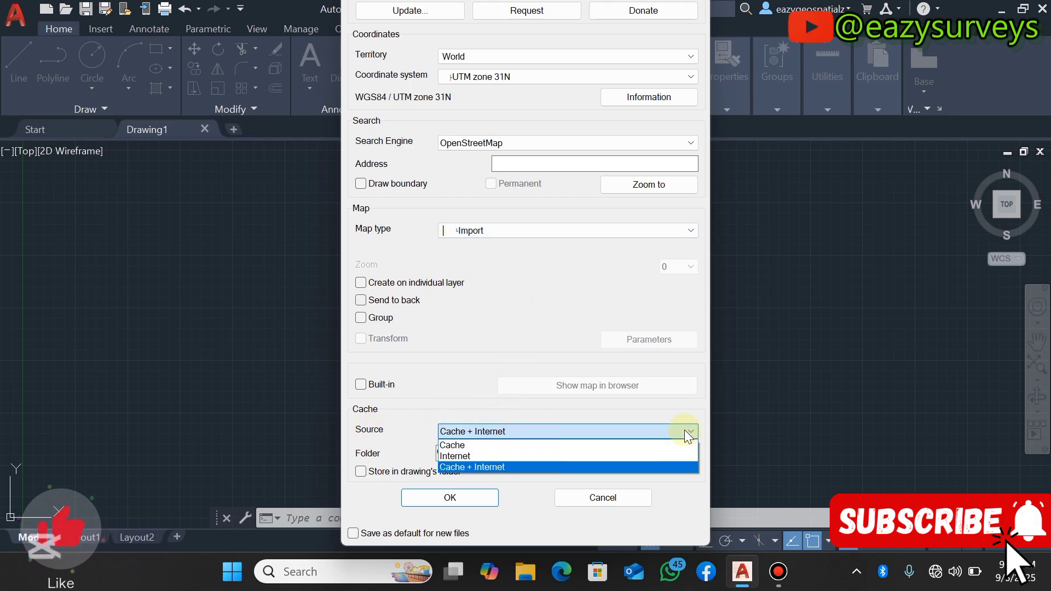
click(468, 467)
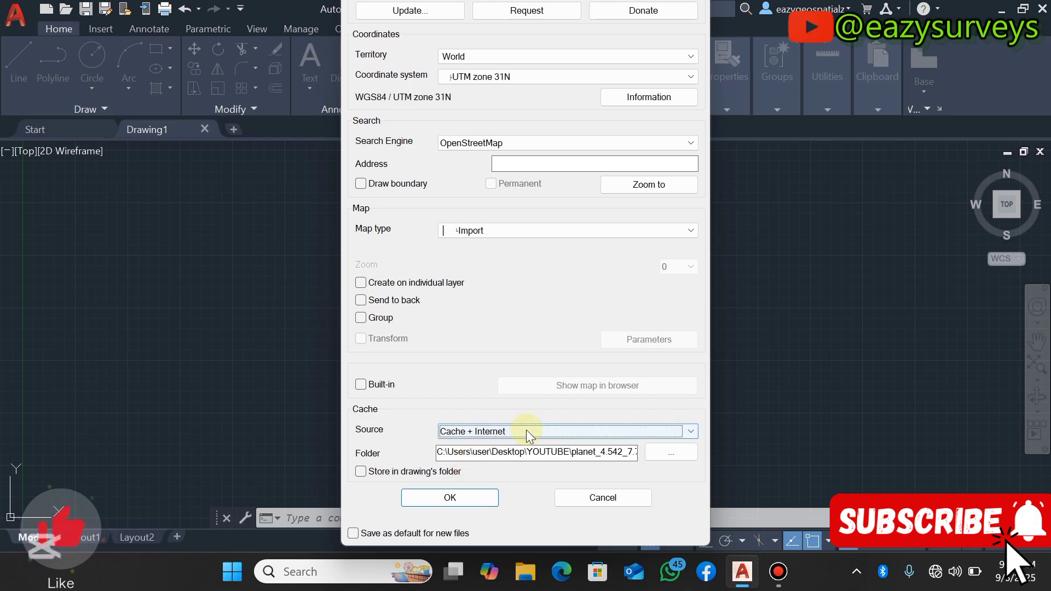
double_click(563, 453)
key(BackSpace)
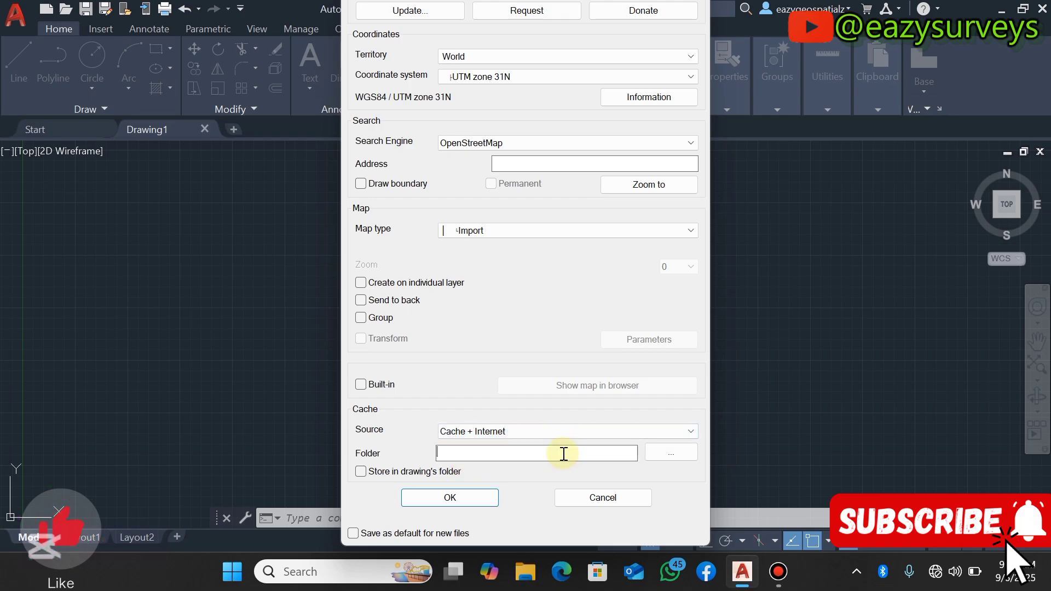
Set the cache folder to YOUTUBE > planet > shape and apply the map settings
click(678, 452)
scroll(476, 288, down, 1)
scroll(476, 288, down, 3)
click(460, 338)
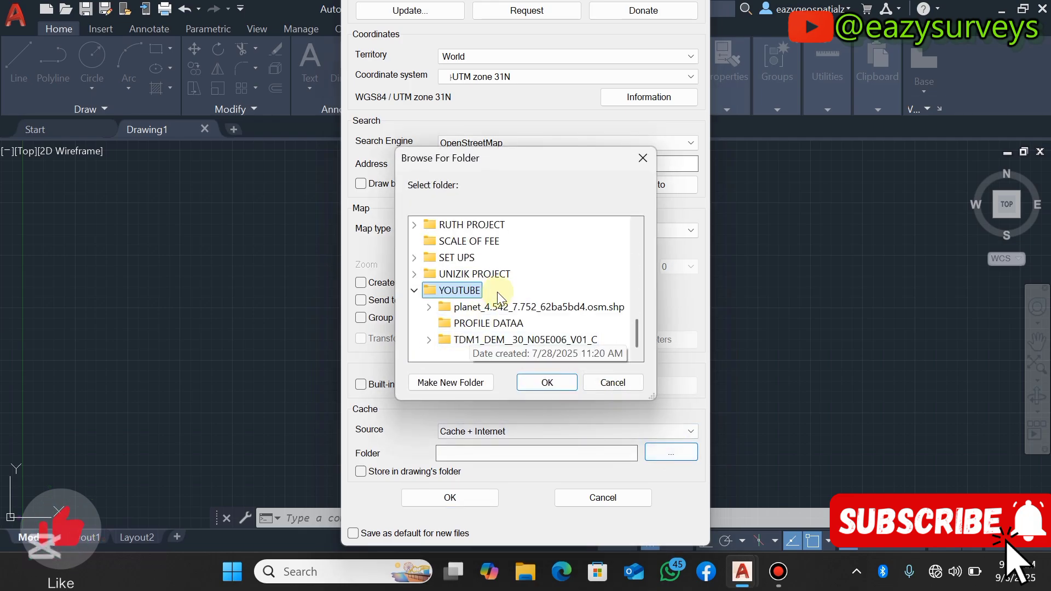
click(498, 306)
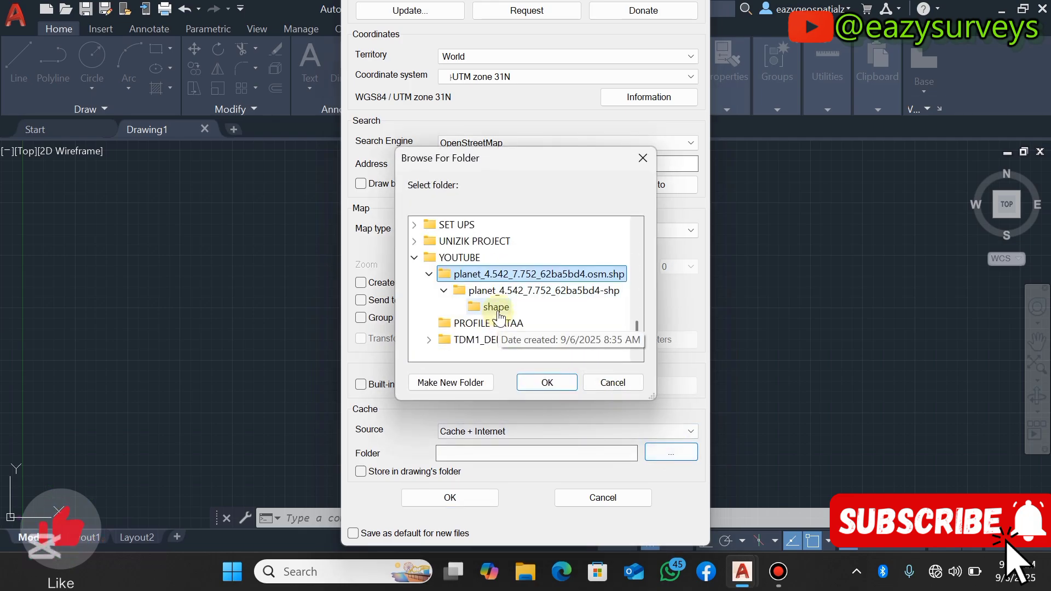
click(496, 309)
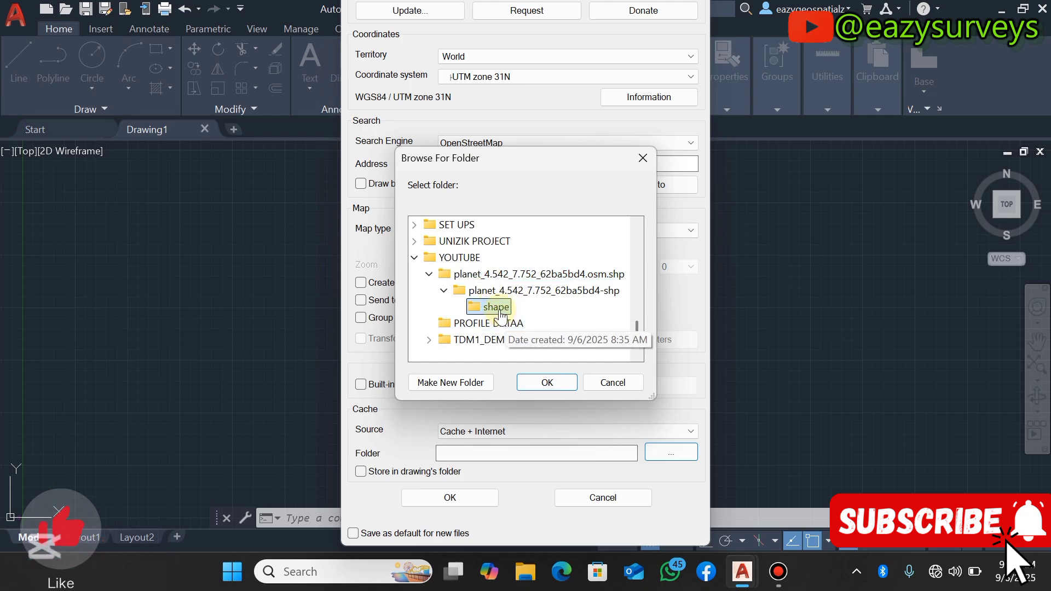
click(544, 382)
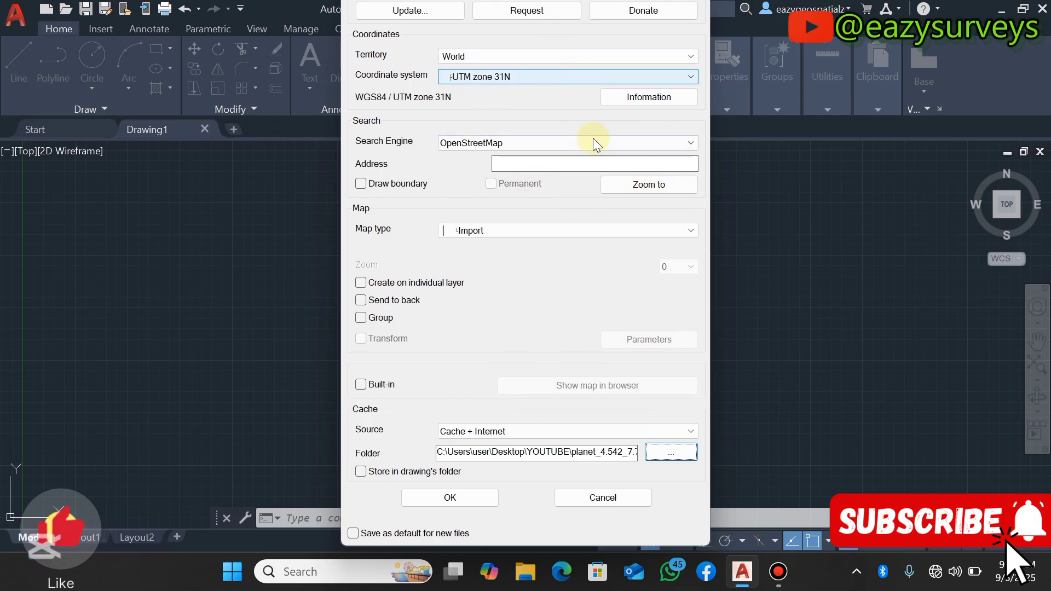
click(450, 497)
Import the buildings shapefile from YOUTUBE > planet > shape using File mode
key(Return)
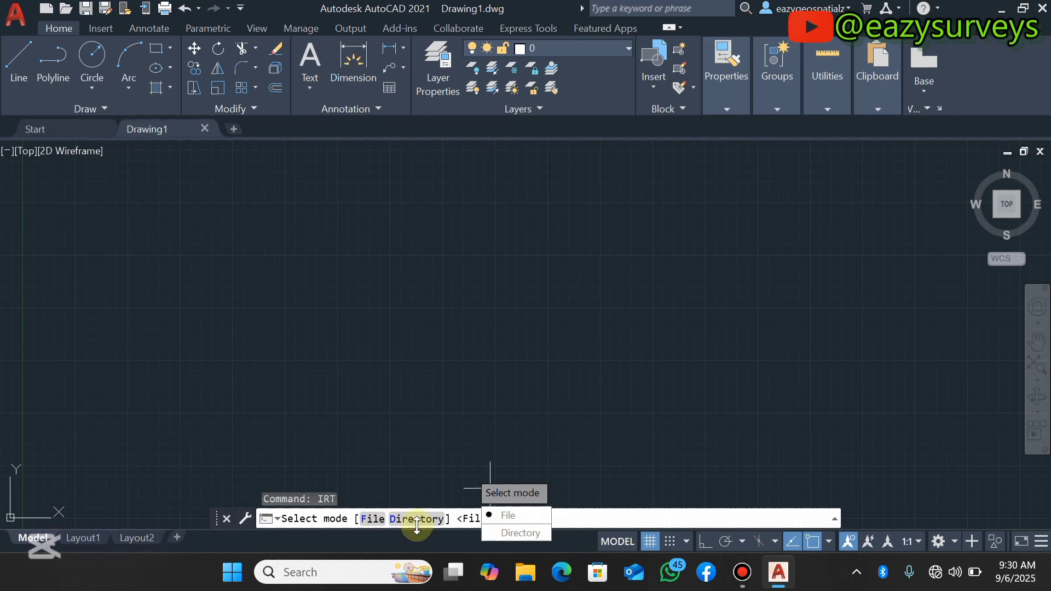
click(375, 520)
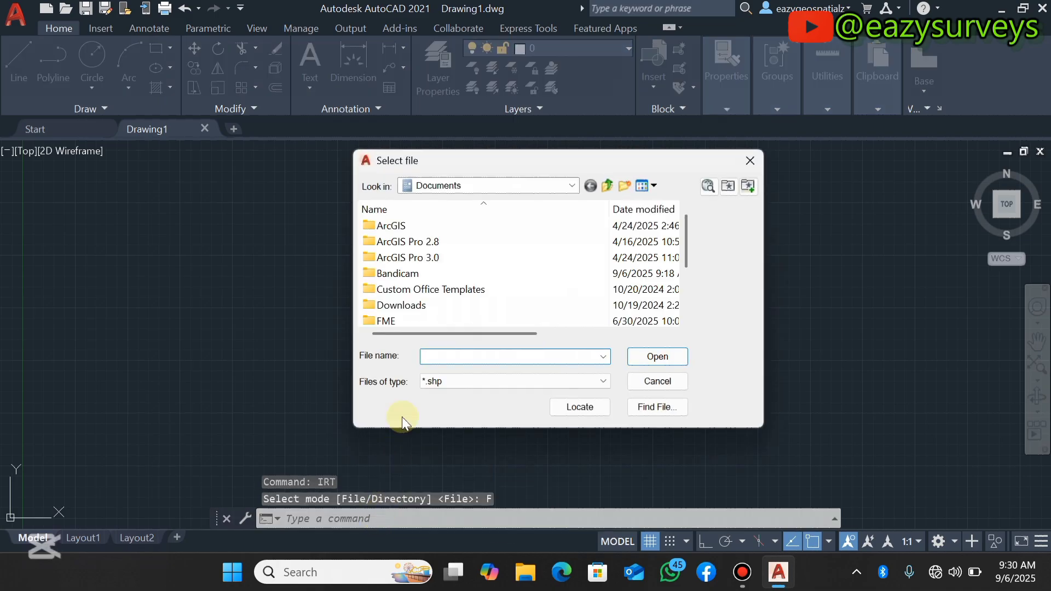
click(571, 185)
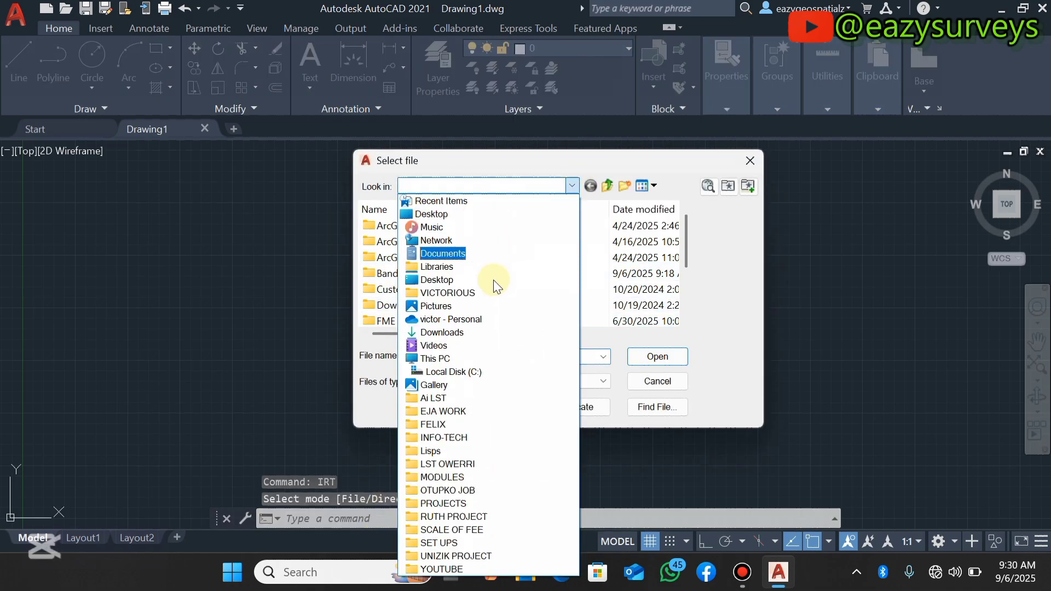
click(441, 569)
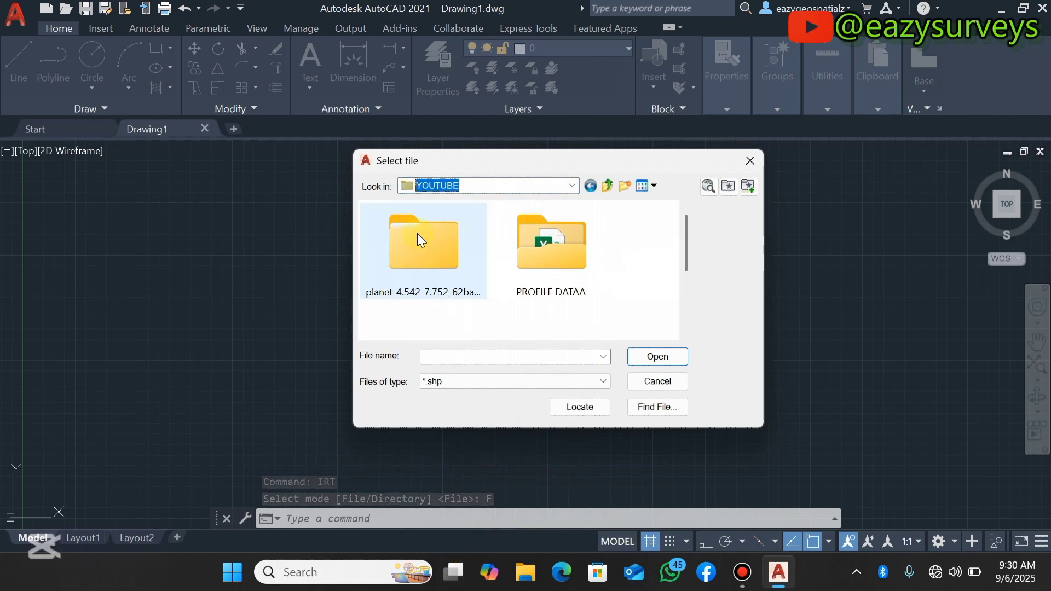
double_click(439, 249)
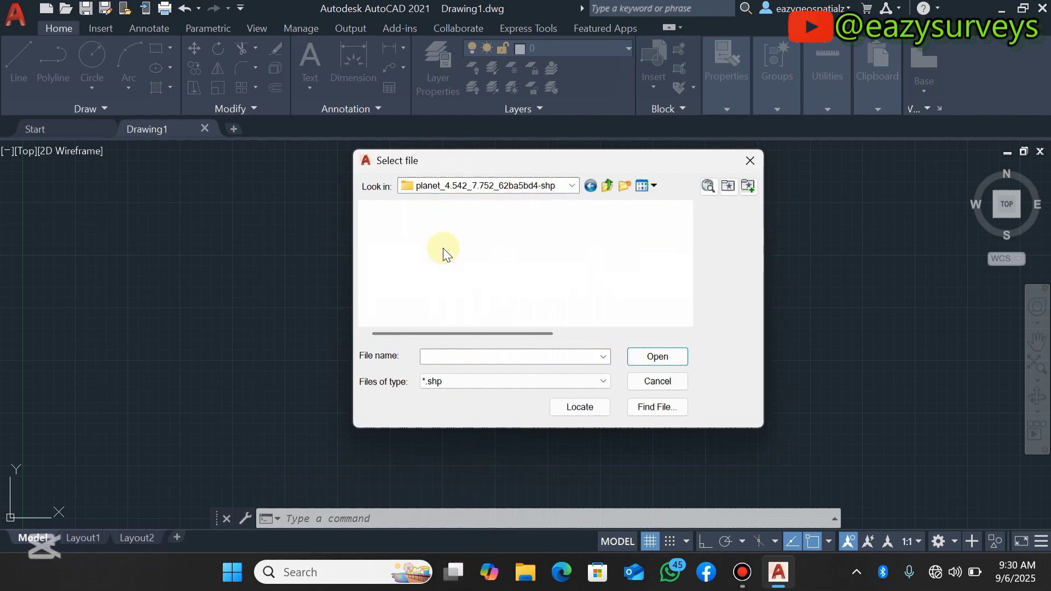
double_click(432, 224)
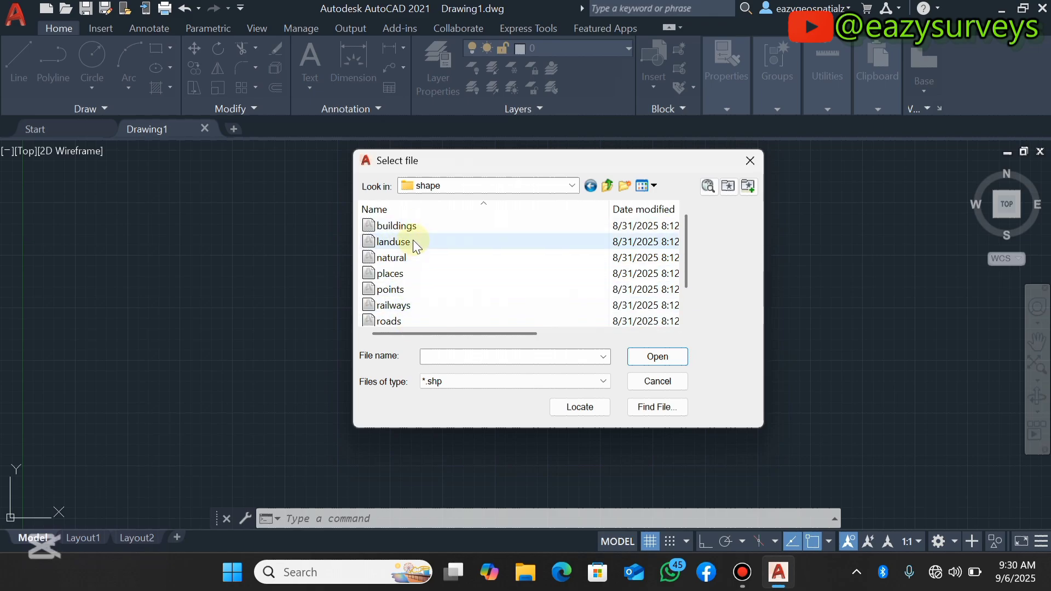
click(410, 228)
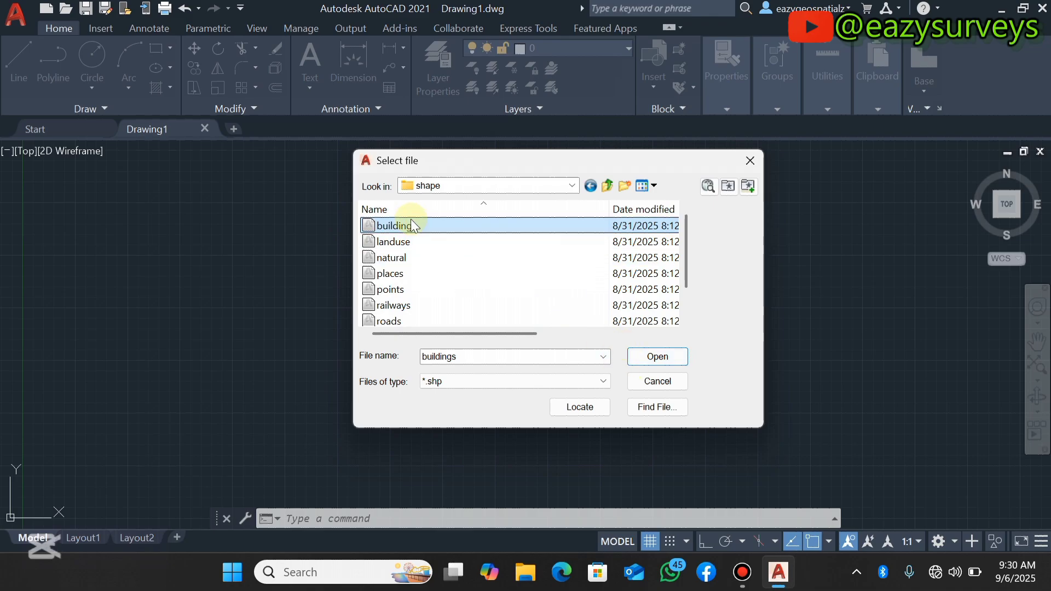
click(649, 355)
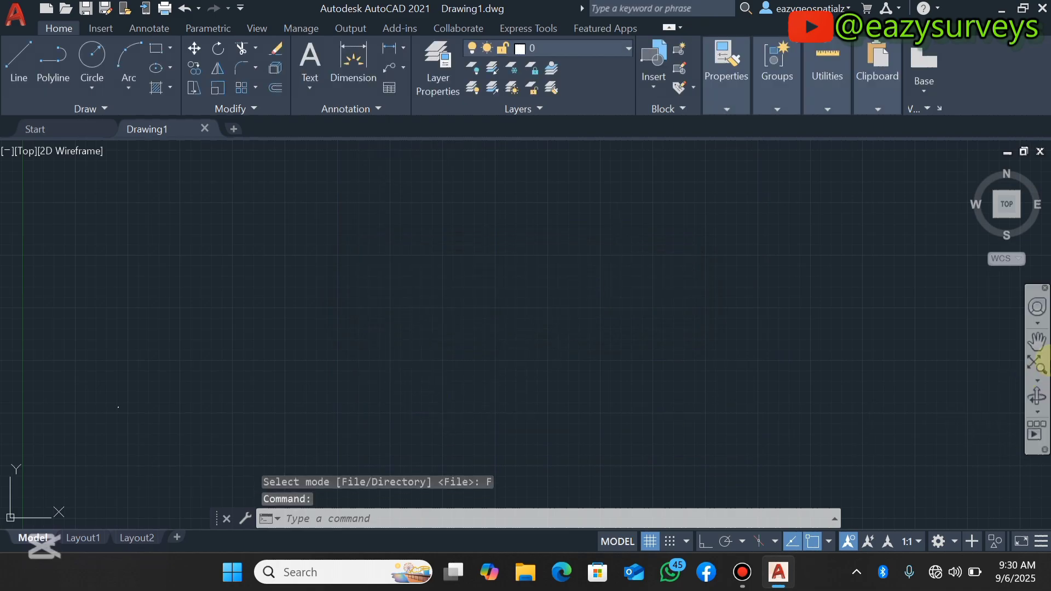
Zoom to extents and scroll-zoom to inspect the imported building footprints
click(1036, 362)
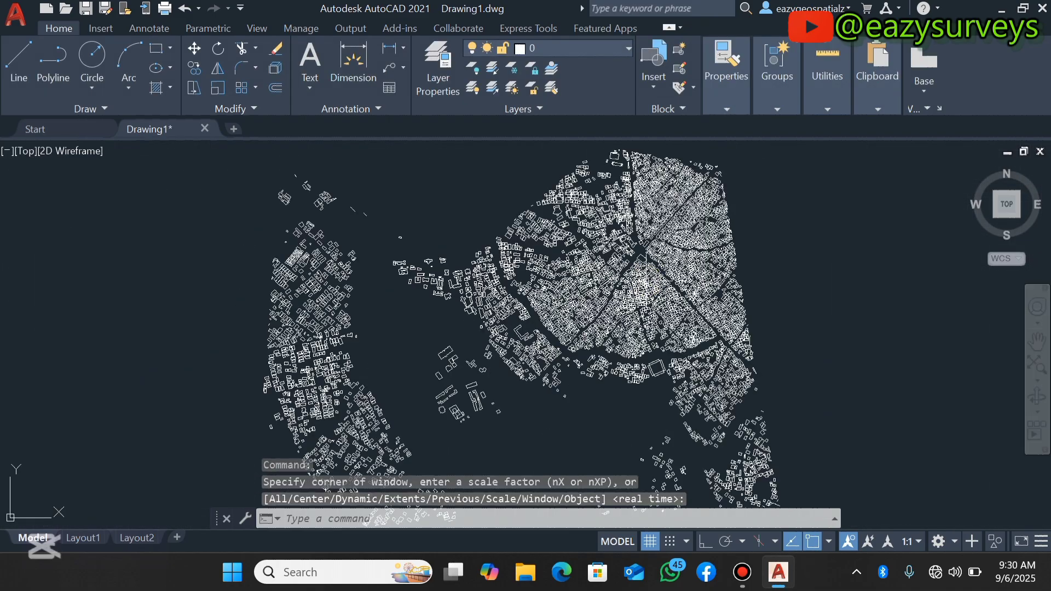
scroll(623, 269, up, 8)
scroll(623, 269, down, 10)
scroll(548, 301, up, 6)
scroll(534, 241, up, 6)
scroll(509, 258, down, 9)
scroll(527, 243, down, 8)
scroll(527, 243, up, 4)
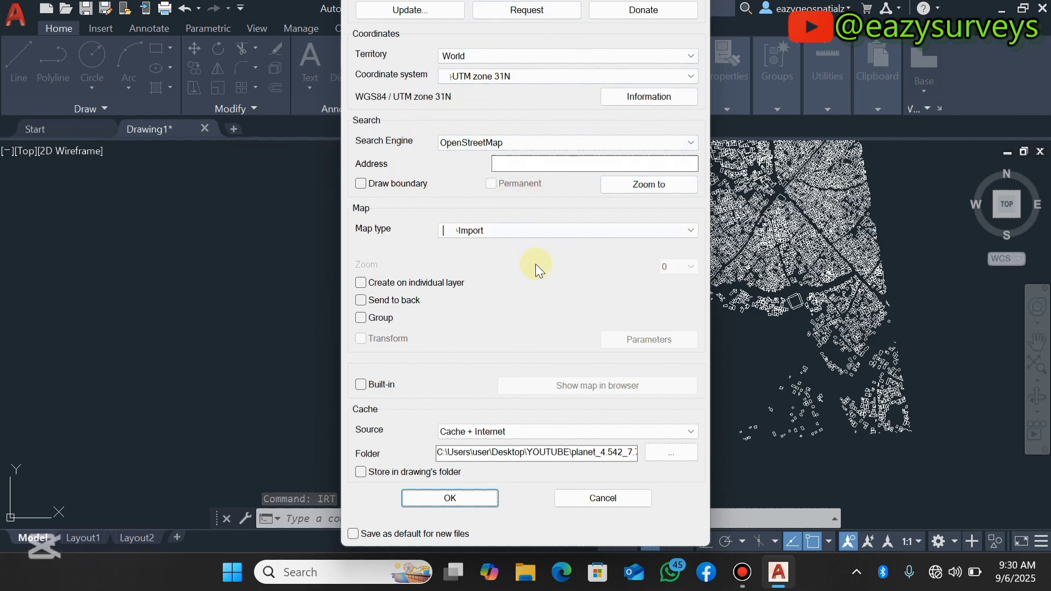
Import the landuse shapefile from YOUTUBE > planet_4.542_7.752_62ba5bd4-shp > shape in File mode
click(436, 500)
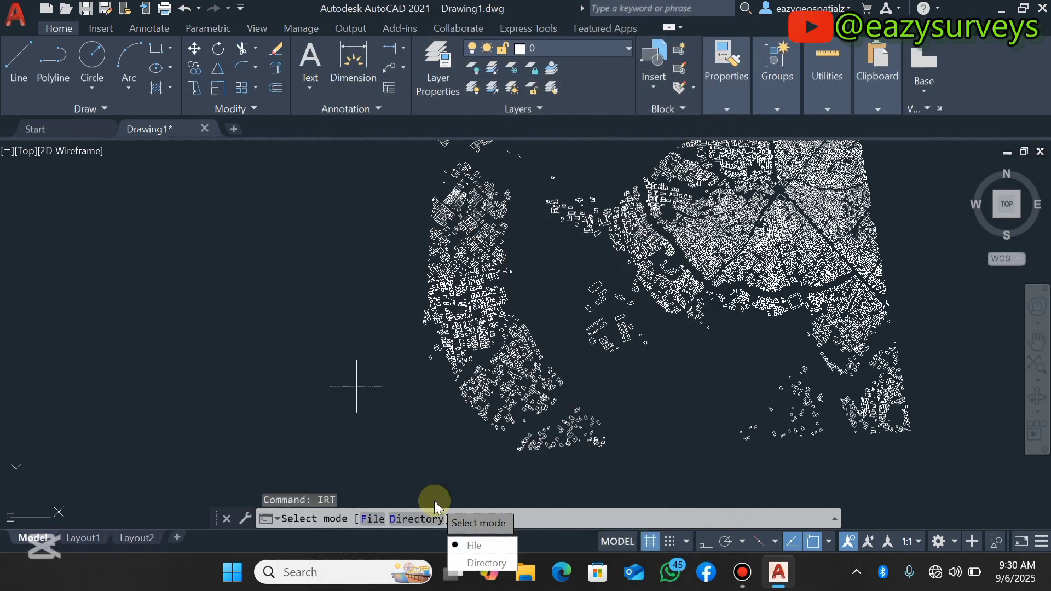
click(371, 518)
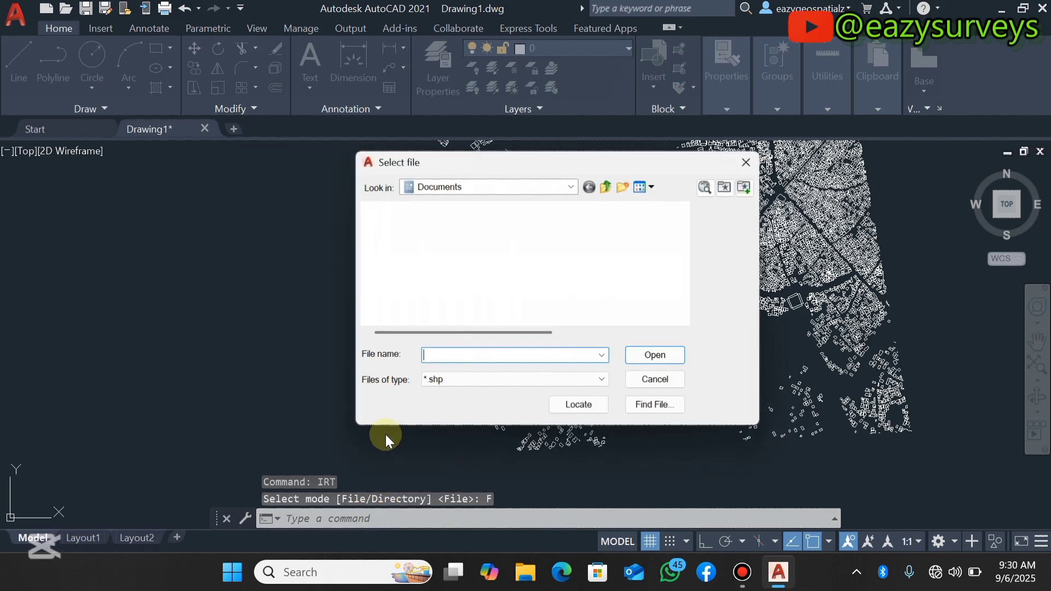
click(567, 189)
click(452, 582)
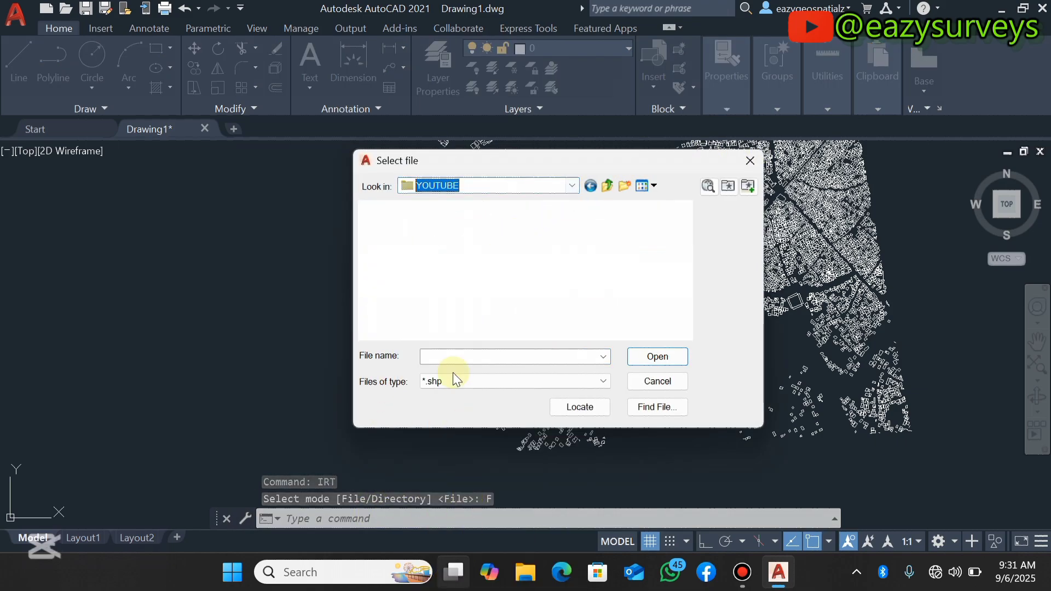
double_click(441, 233)
double_click(445, 232)
double_click(442, 227)
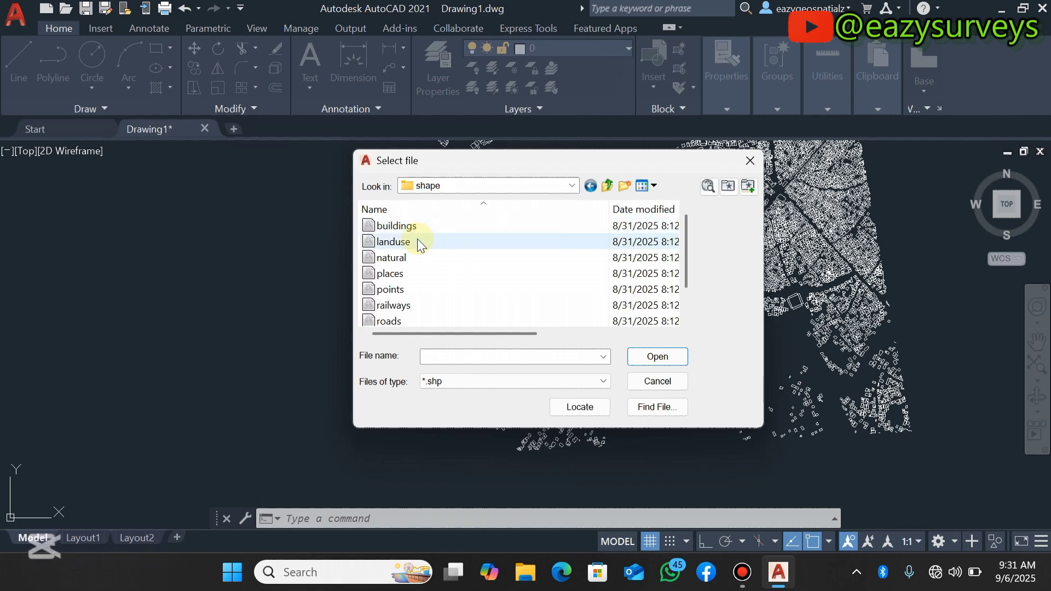
click(416, 238)
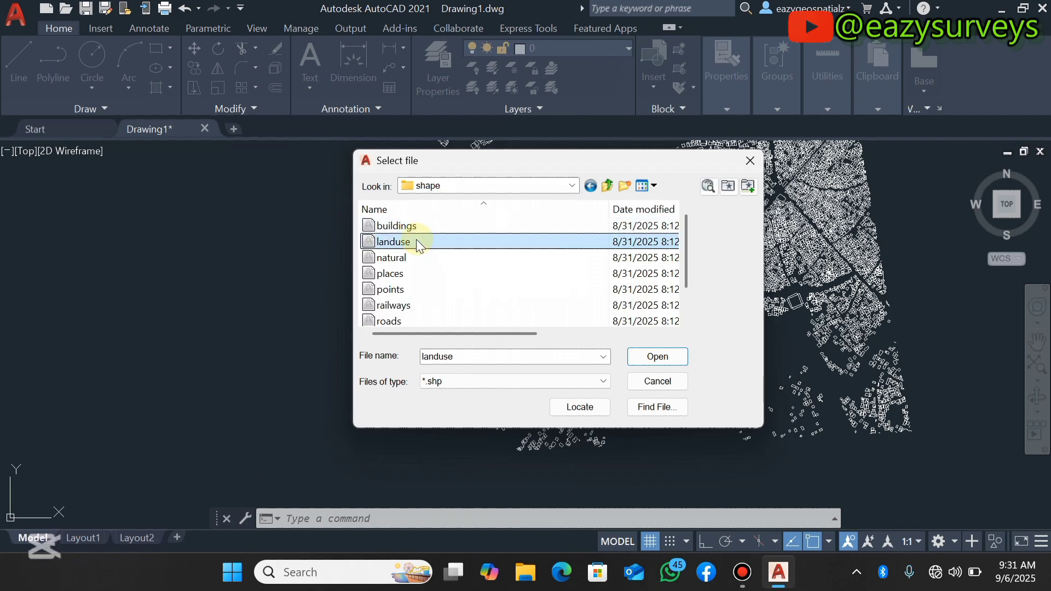
click(657, 356)
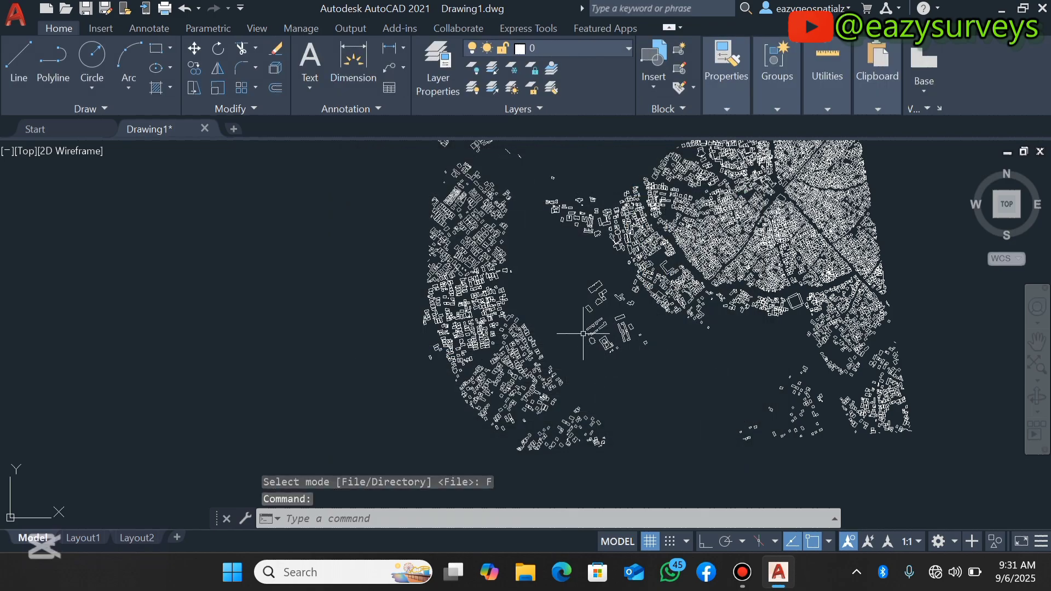
Rerun IRT in File mode and pick the natural shapefile from the shape folder
key(Return)
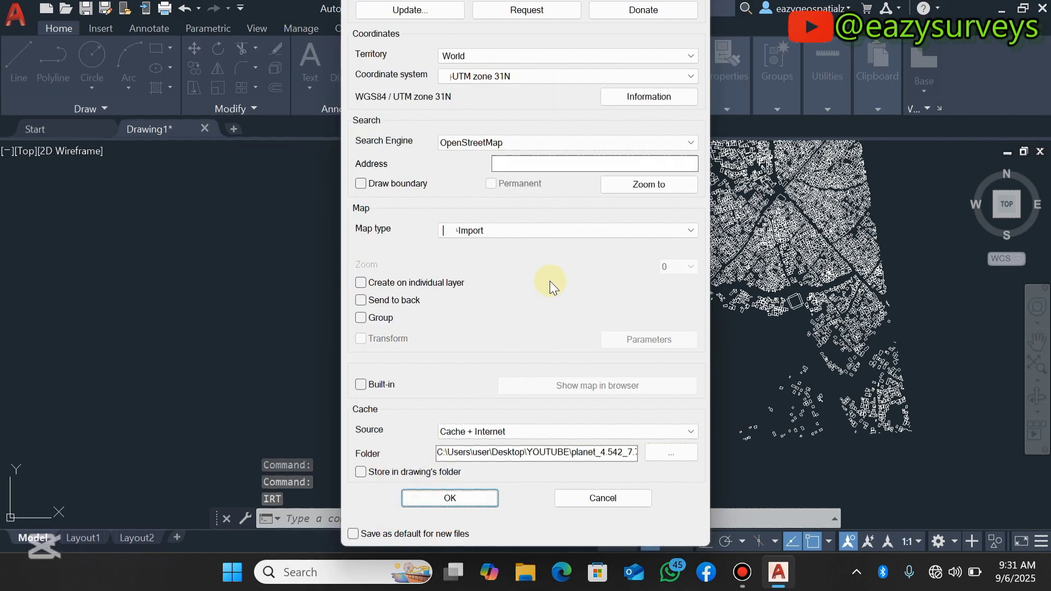
click(446, 497)
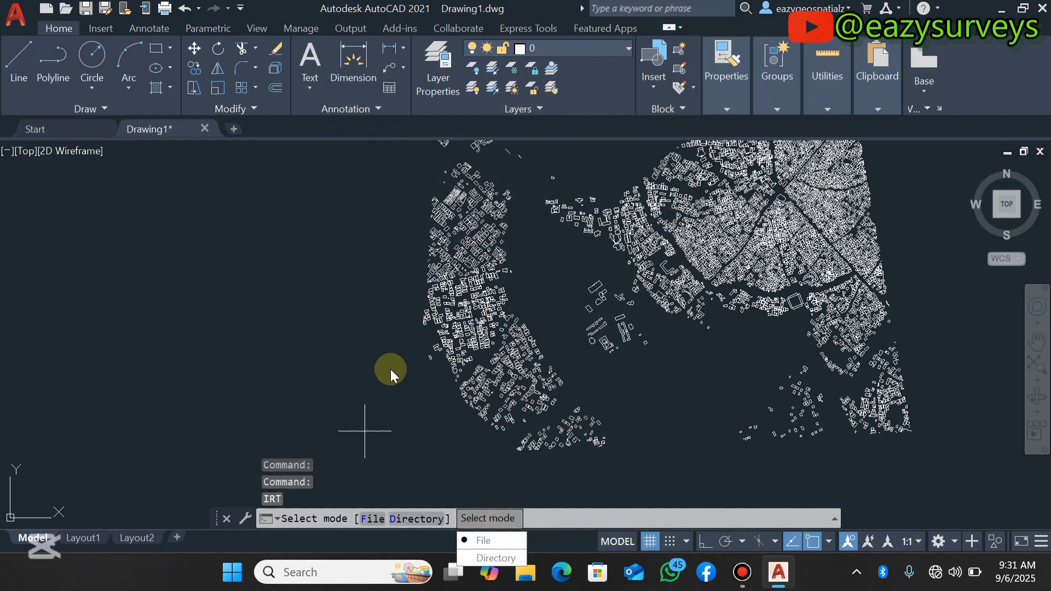
click(372, 518)
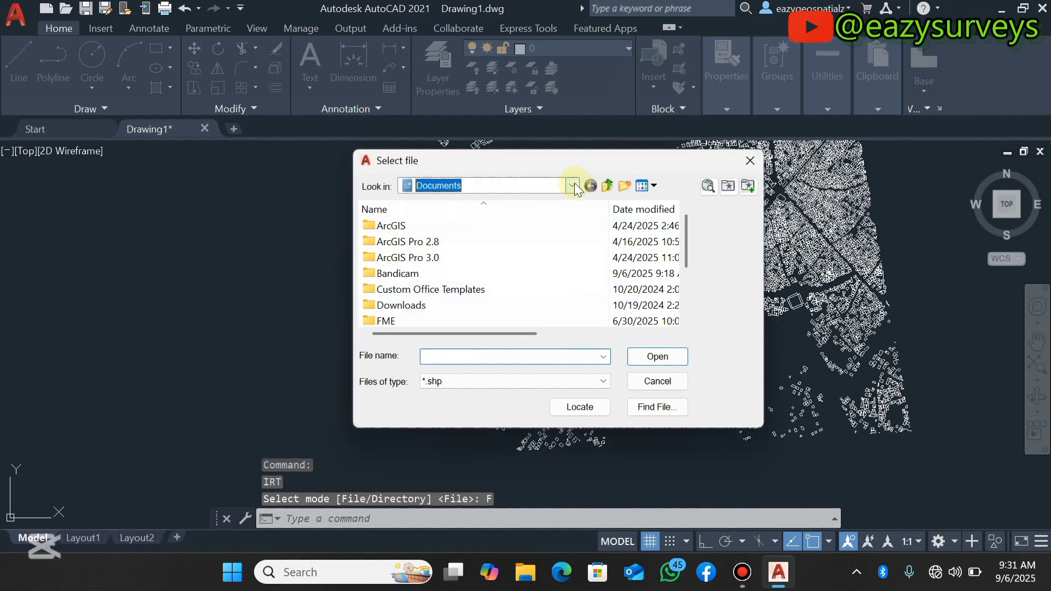
click(572, 185)
click(444, 582)
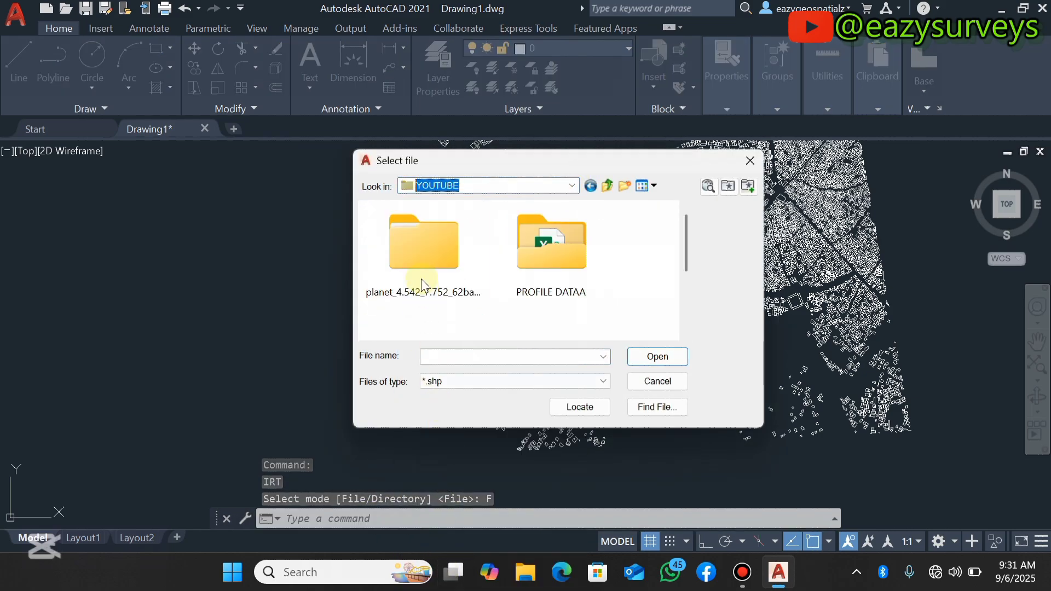
double_click(439, 252)
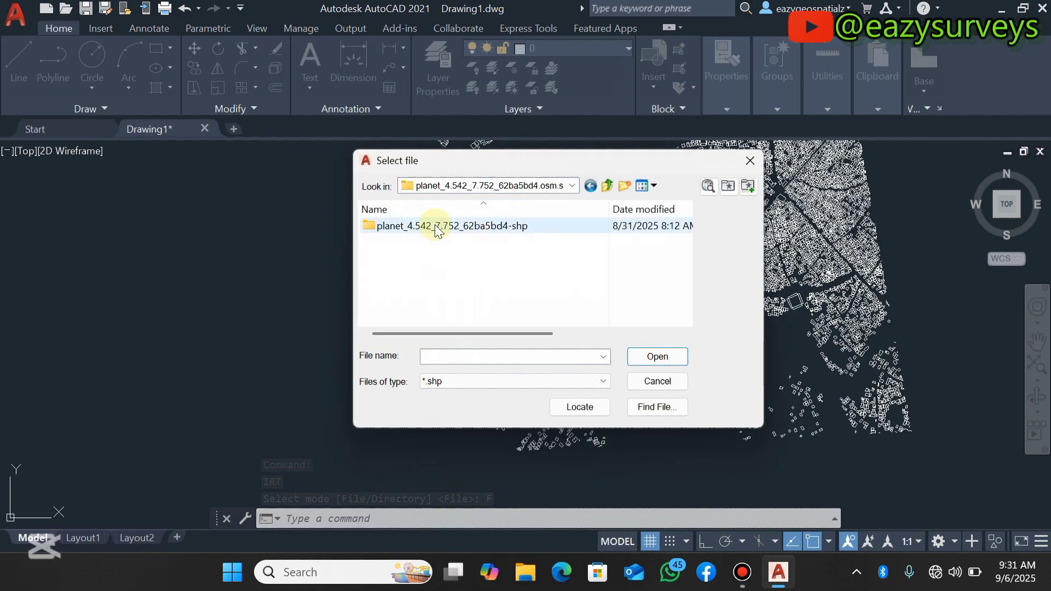
double_click(435, 225)
double_click(434, 228)
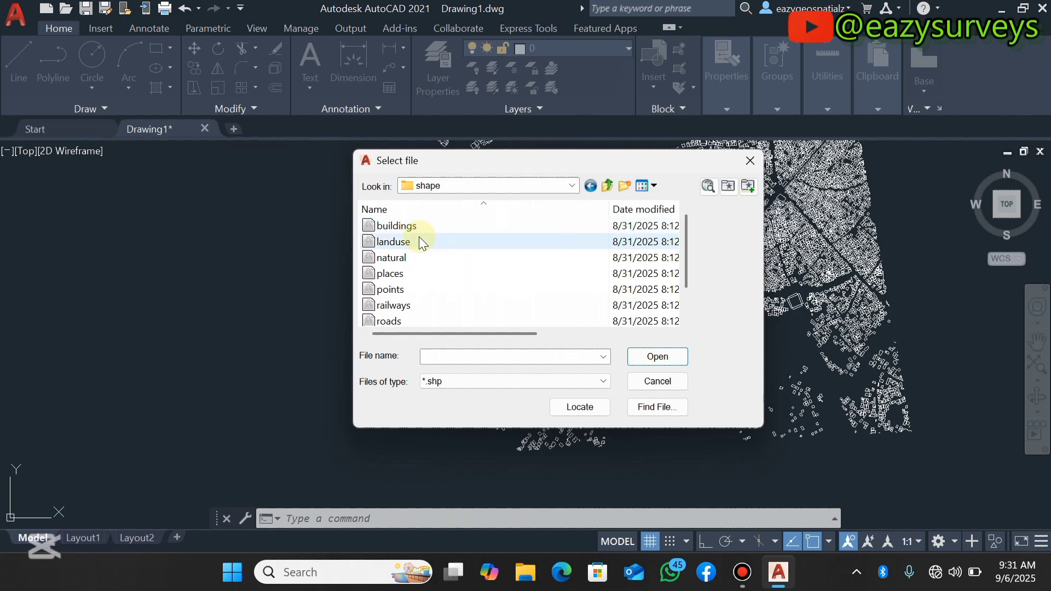
click(405, 258)
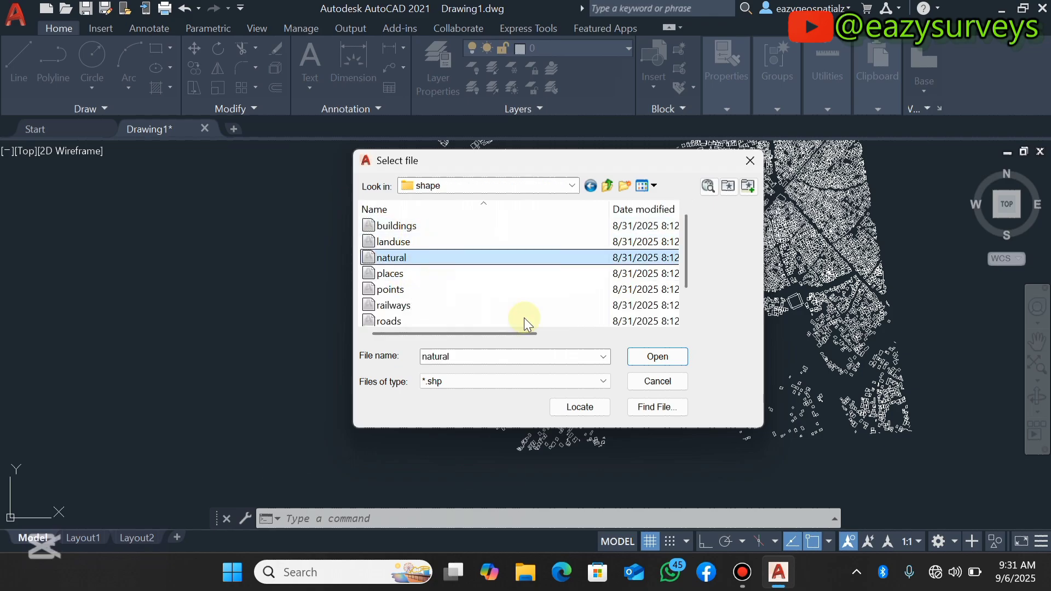
Load the natural shapefile into the drawing and zoom in and out over the result
click(651, 354)
scroll(652, 368, up, 3)
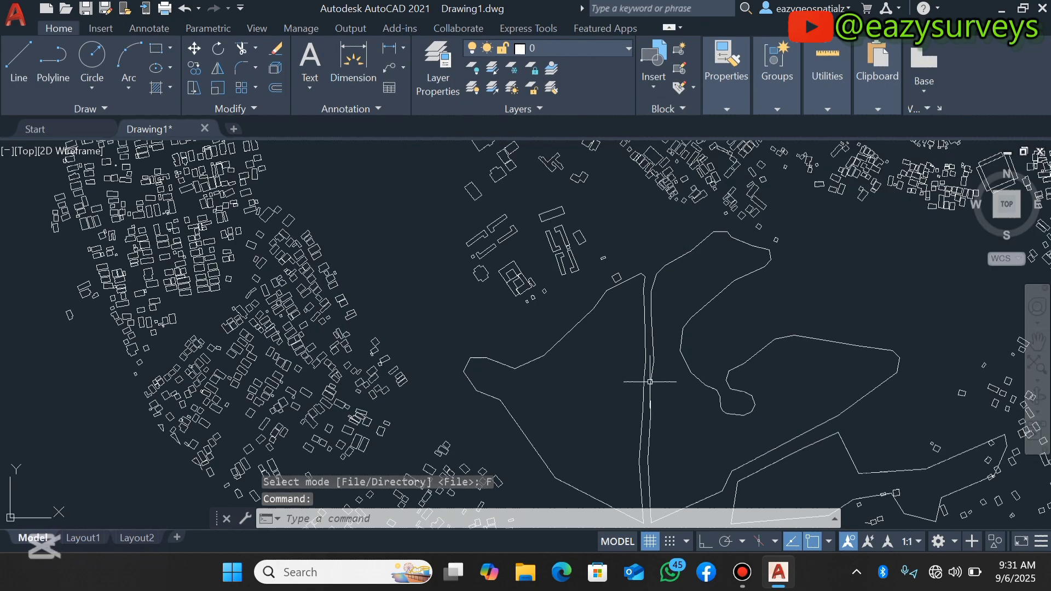
scroll(648, 372, down, 3)
scroll(646, 375, up, 3)
scroll(662, 369, down, 3)
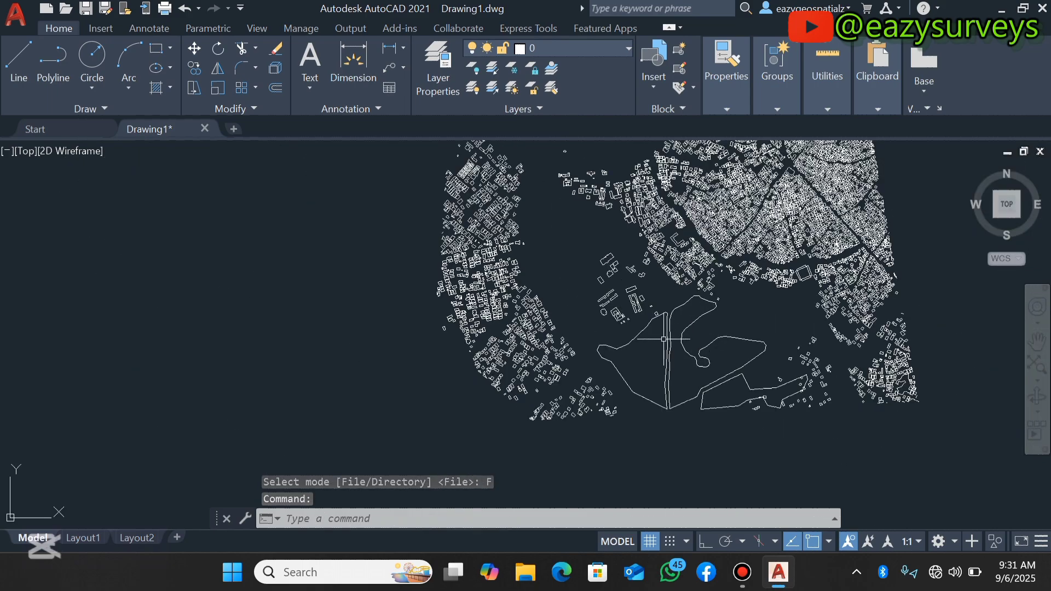
scroll(617, 336, up, 3)
scroll(681, 352, down, 3)
scroll(680, 347, up, 4)
scroll(588, 345, down, 2)
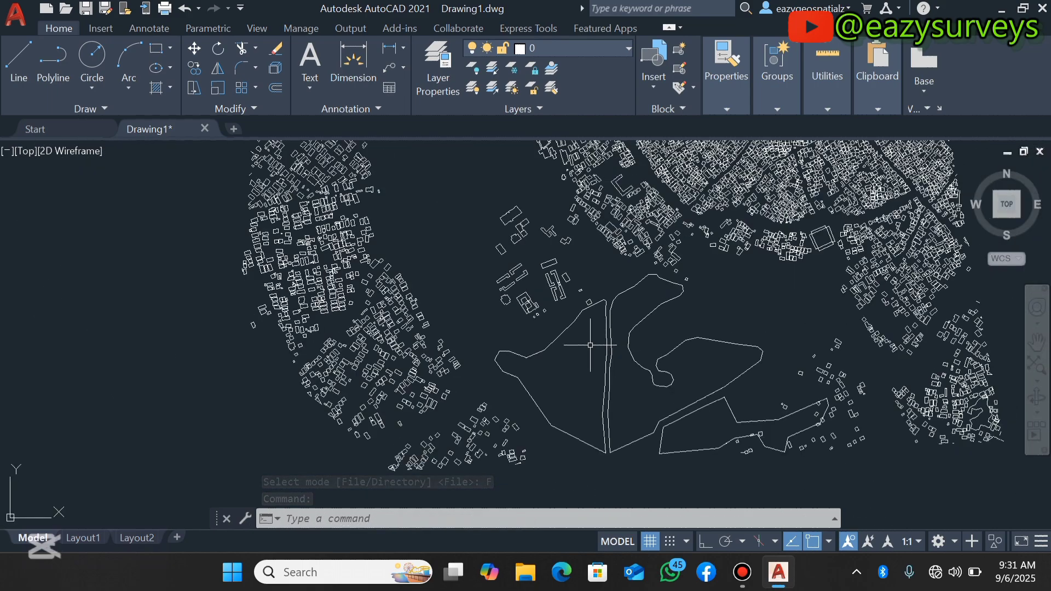
Import the roads shapefile from YOUTUBE > planet_4.542_7.752_62ba5bd4-shp > shape using IRT
text(IRT)
key(Return)
click(449, 498)
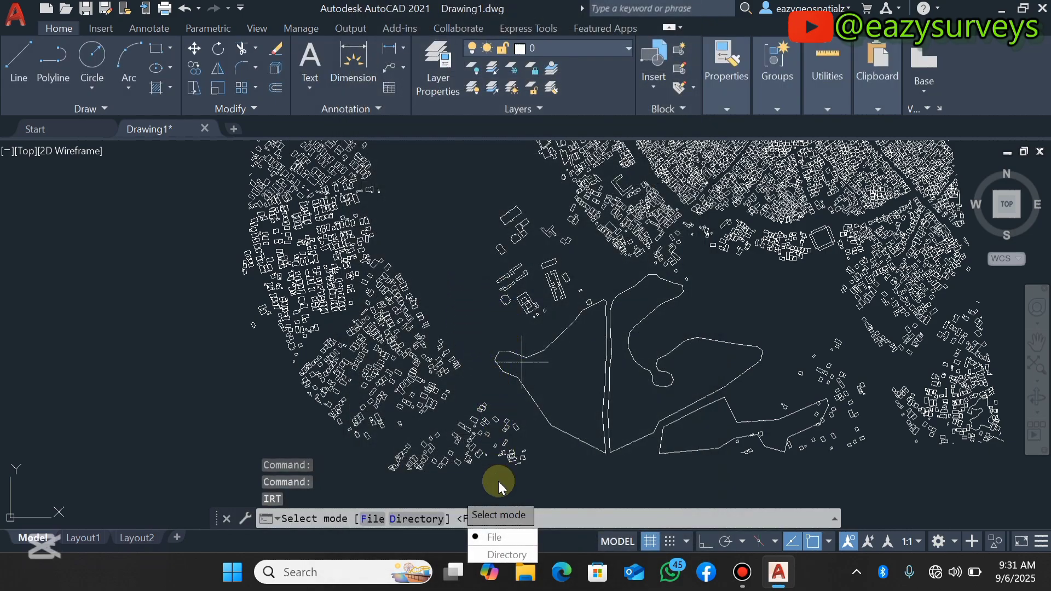
click(494, 536)
click(572, 186)
click(455, 409)
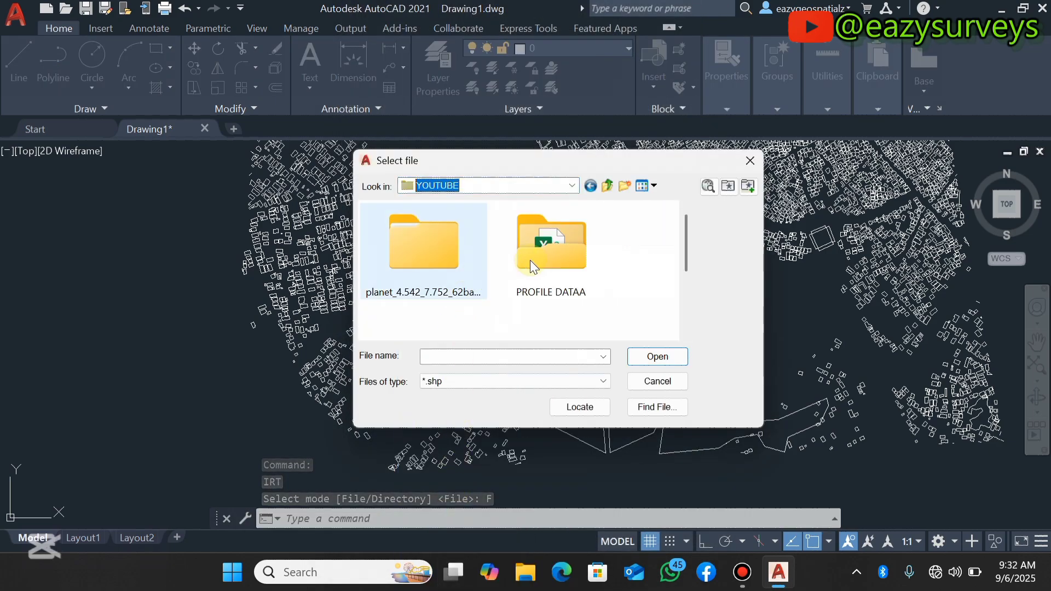
double_click(443, 255)
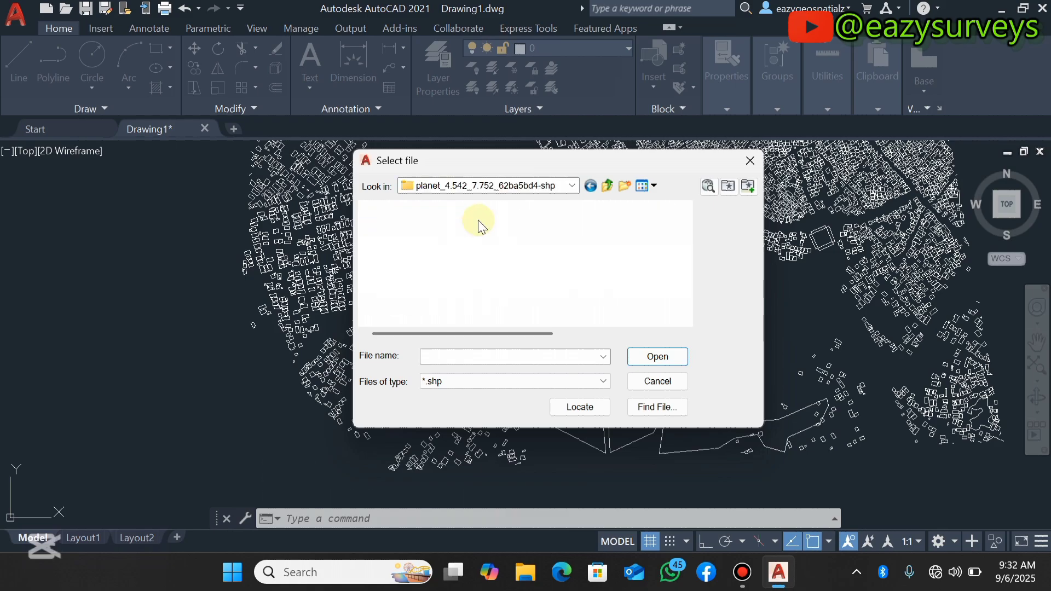
double_click(451, 224)
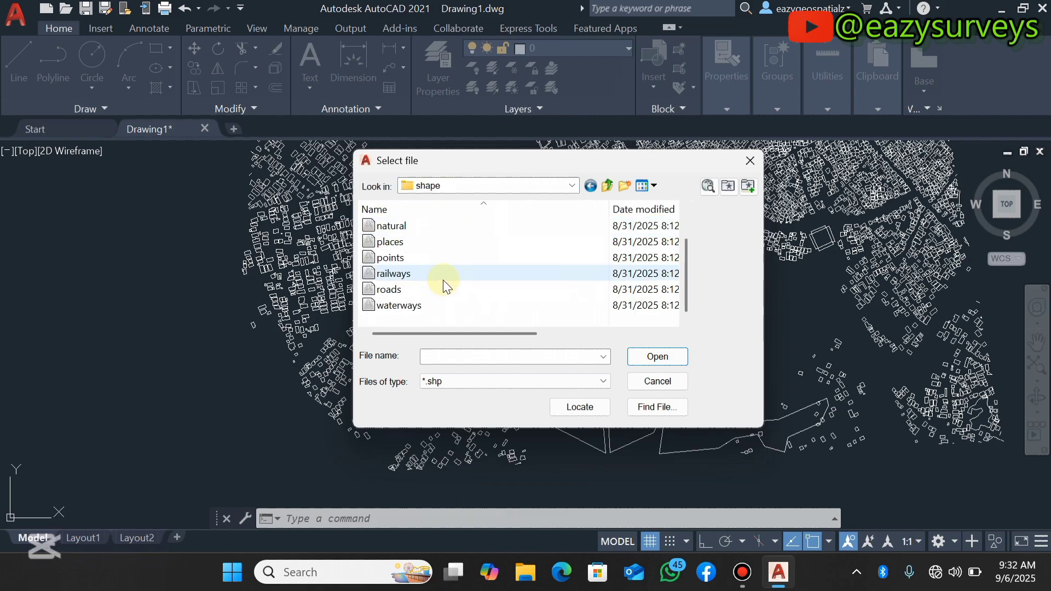
click(408, 292)
click(652, 359)
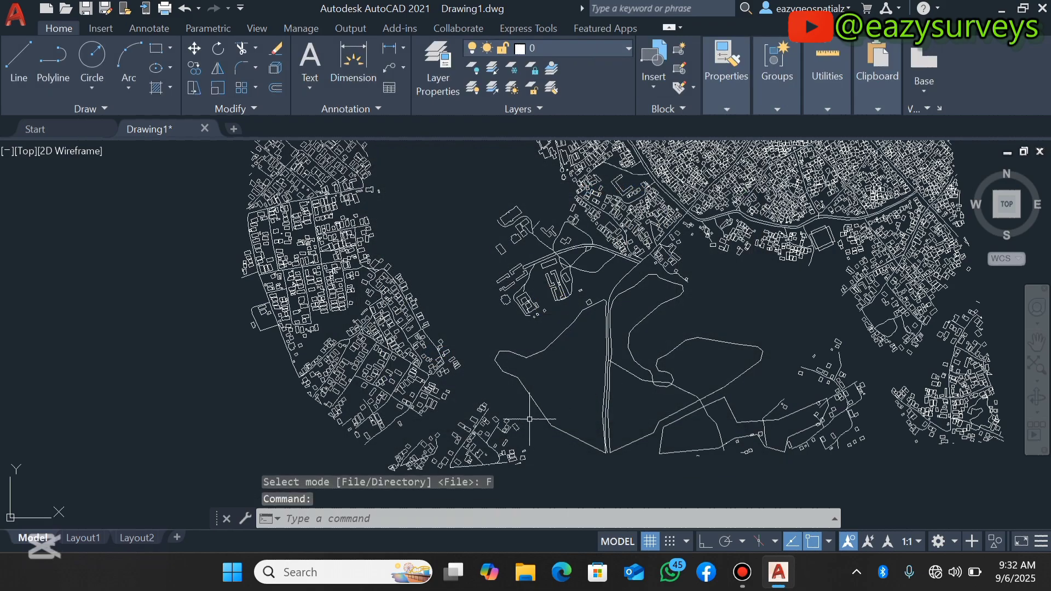
Rerun IRT and select the waterways shapefile in the planet_4.542_7.752_62ba5bd4-shp shape folder
key(Return)
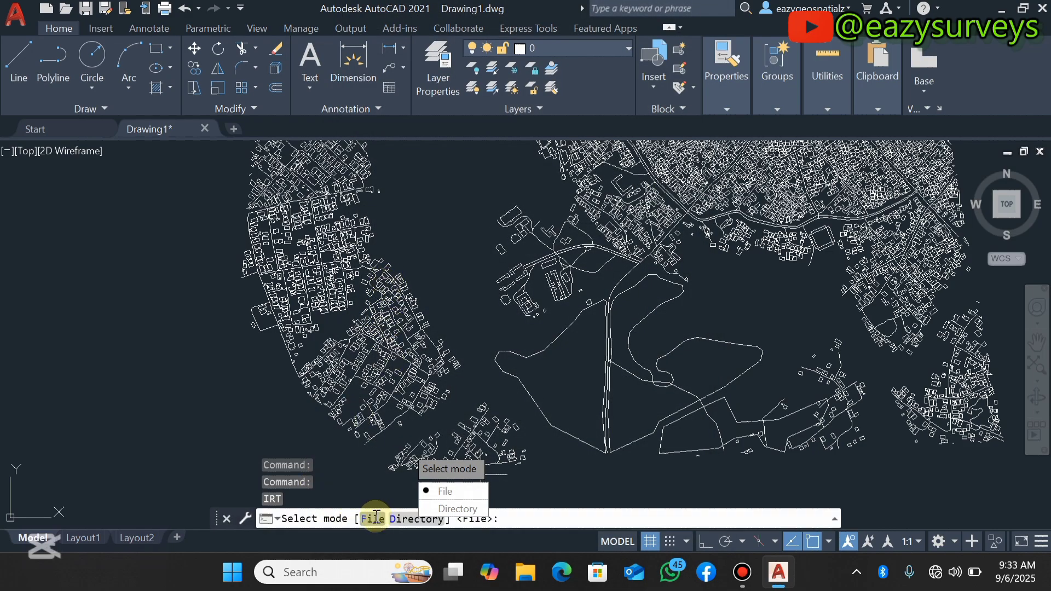
click(364, 517)
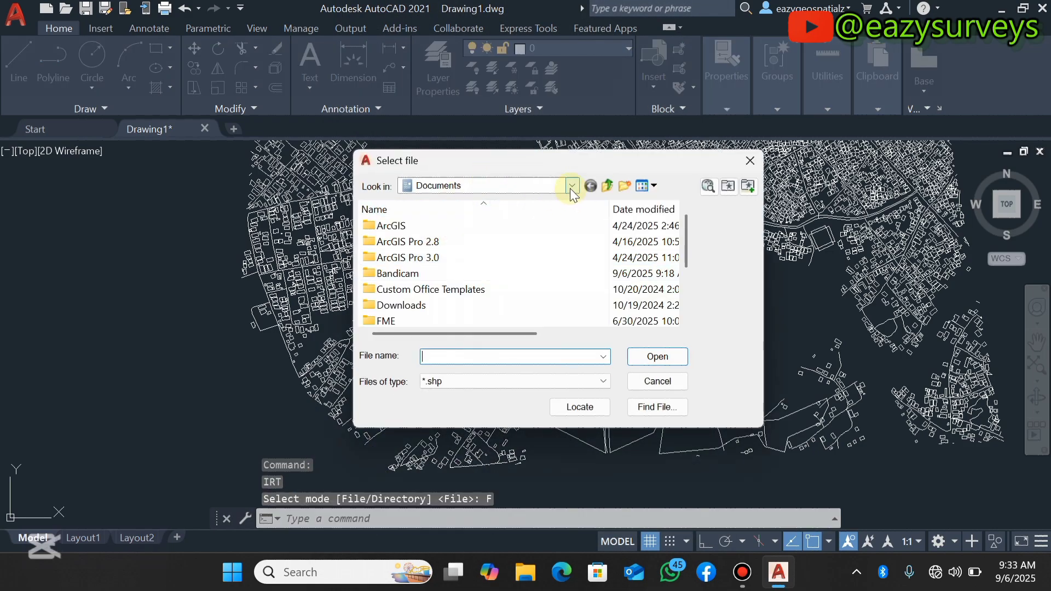
click(571, 187)
click(441, 581)
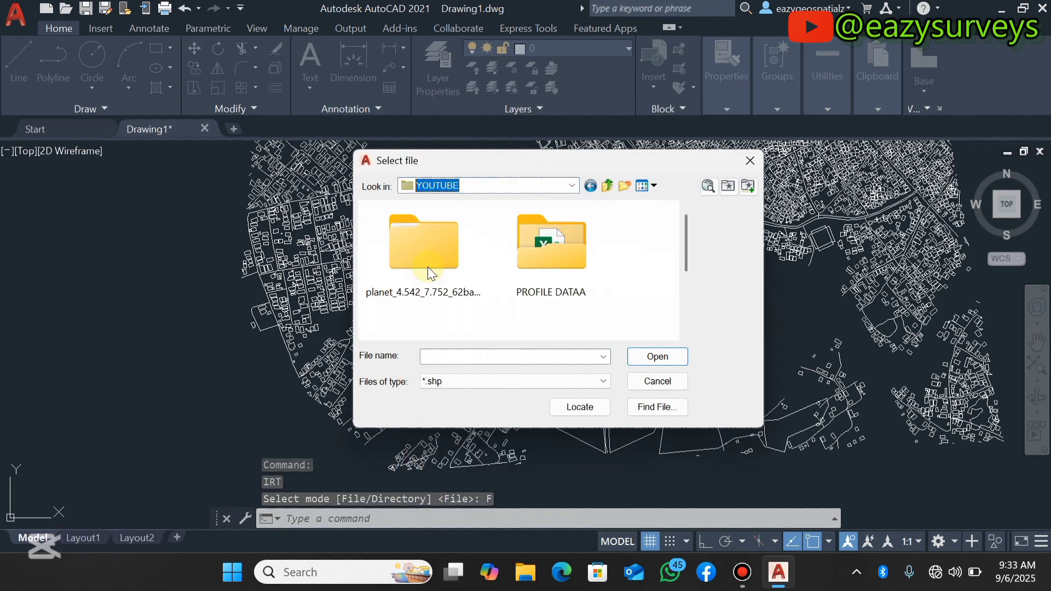
double_click(448, 233)
click(446, 225)
double_click(446, 225)
double_click(438, 227)
scroll(418, 306, down, 1)
click(412, 308)
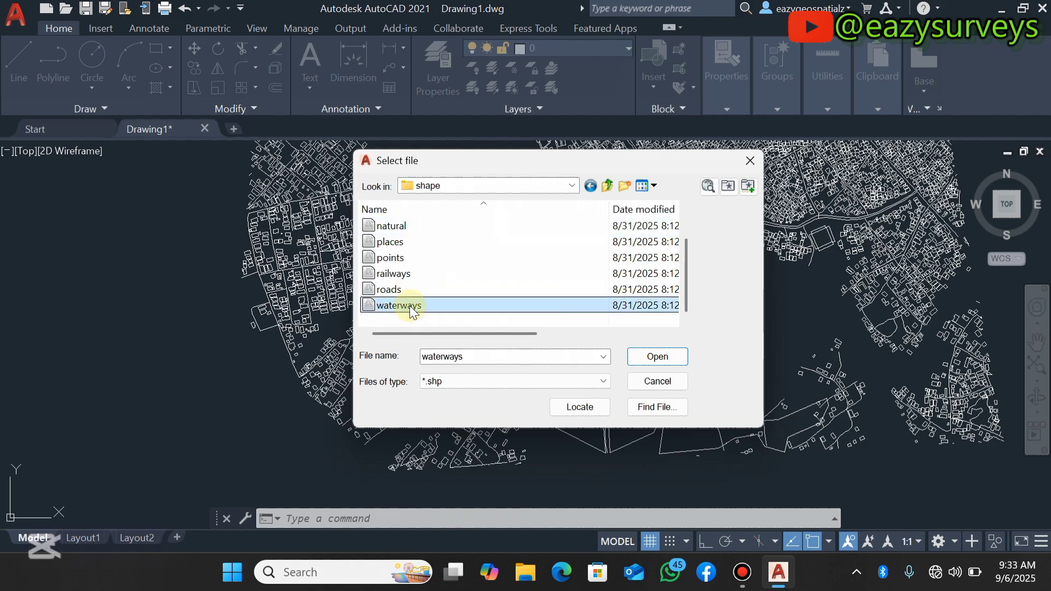
Load the waterways shapefile into the drawing
click(657, 357)
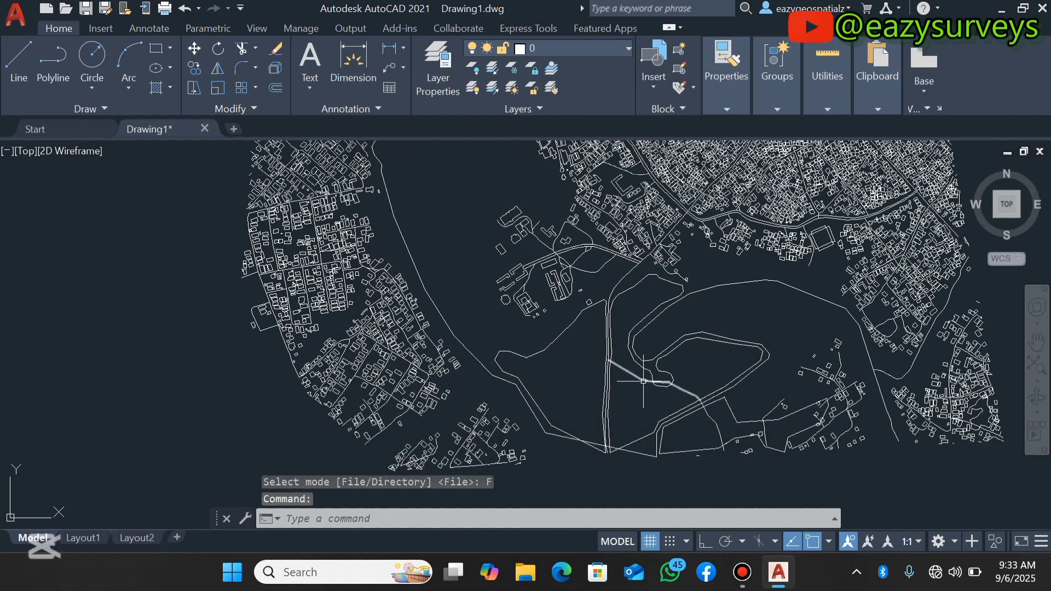
scroll(633, 401, down, 3)
scroll(681, 356, up, 2)
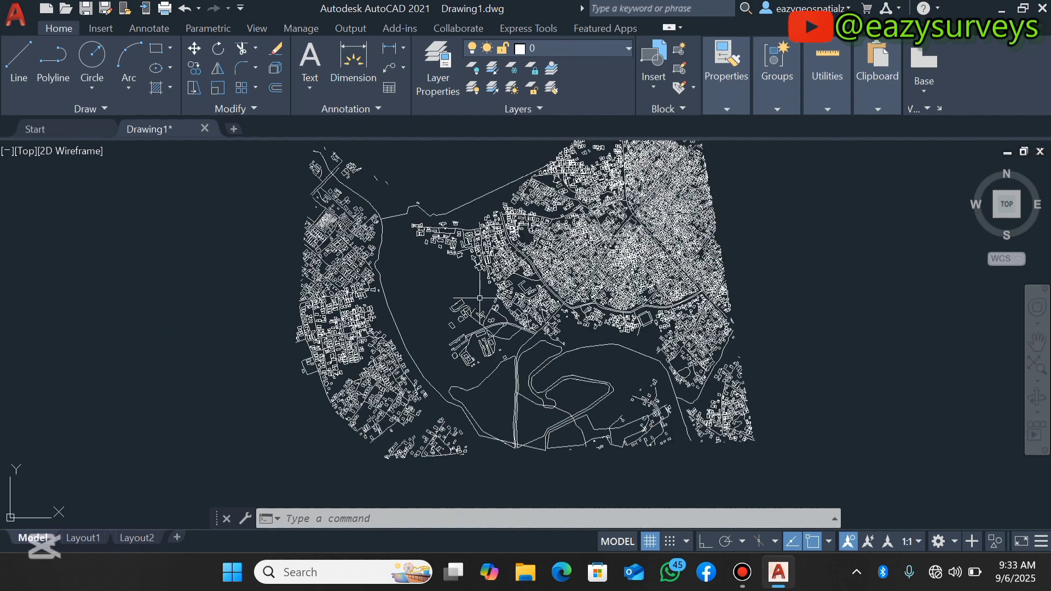
Zoom around the map, then fit all imported features into view with Zoom Extents
scroll(547, 295, up, 5)
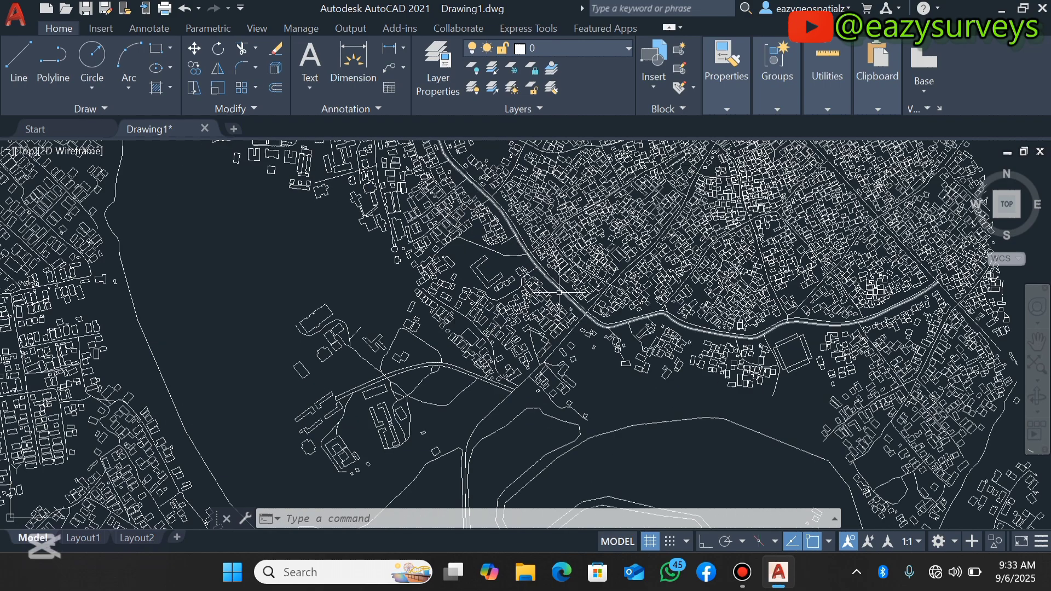
scroll(569, 288, up, 3)
scroll(571, 285, down, 8)
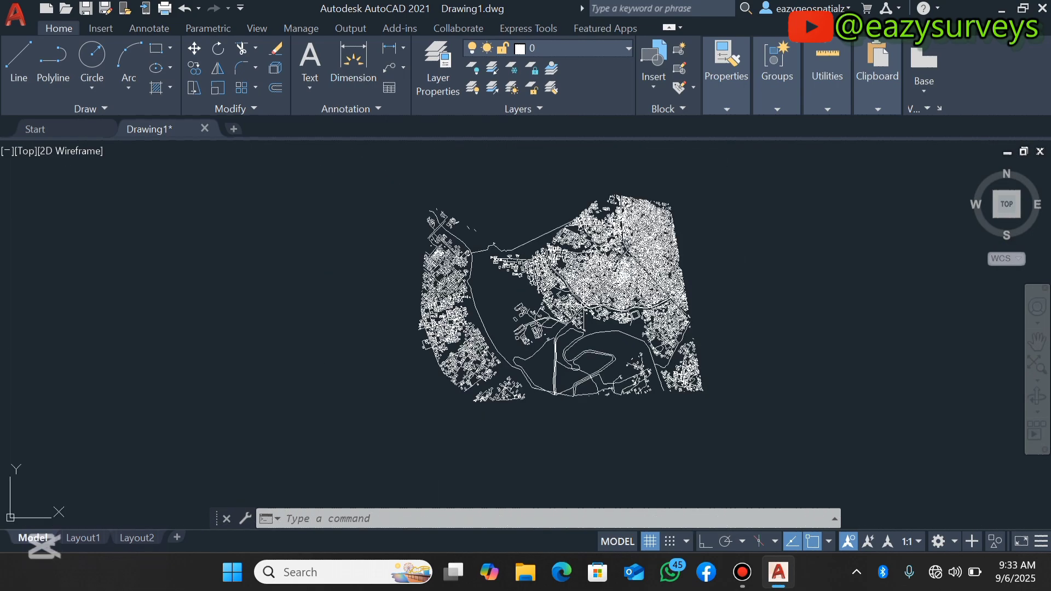
scroll(574, 332, up, 6)
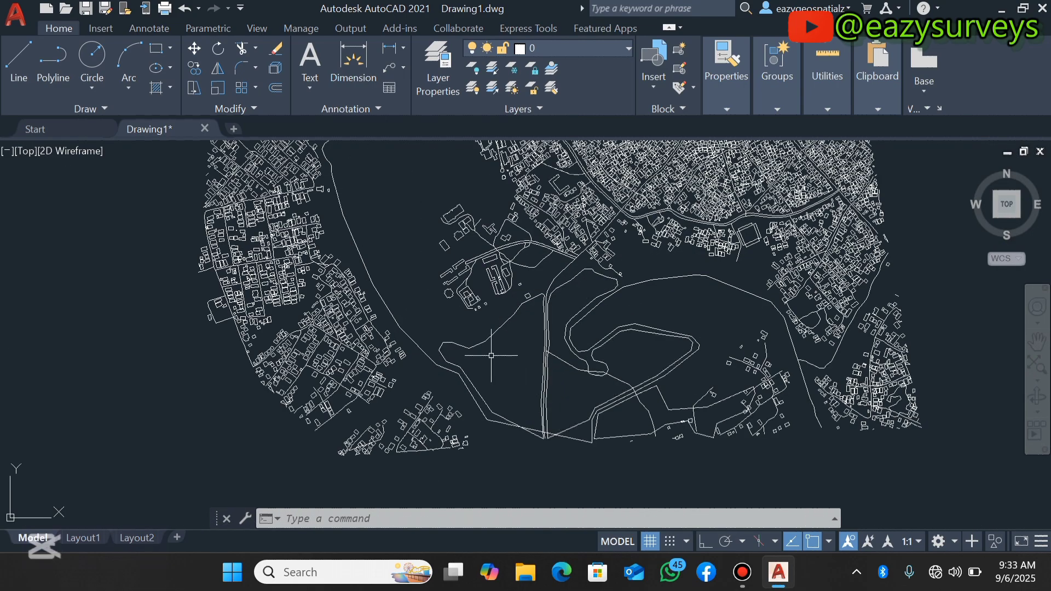
scroll(488, 329, up, 2)
scroll(486, 302, down, 8)
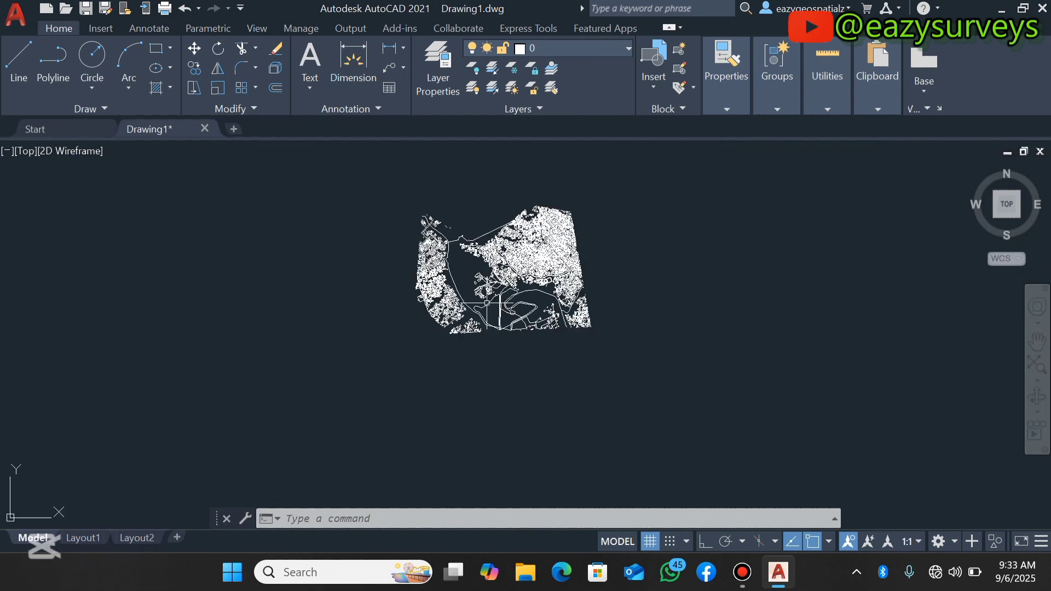
click(1038, 364)
click(438, 76)
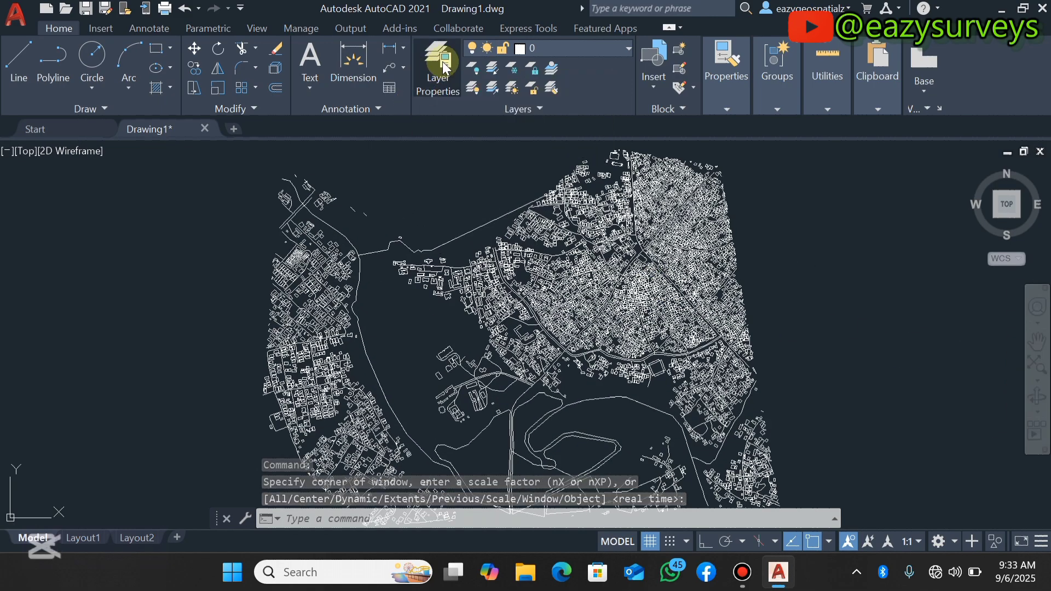
Set the 0_buildings layer colour to red
click(444, 66)
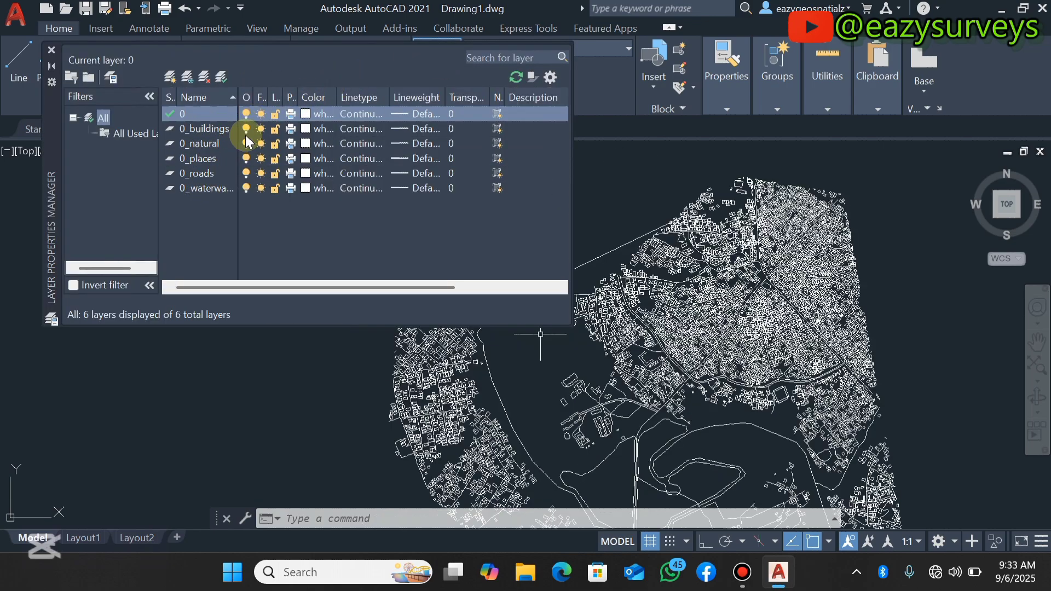
click(304, 128)
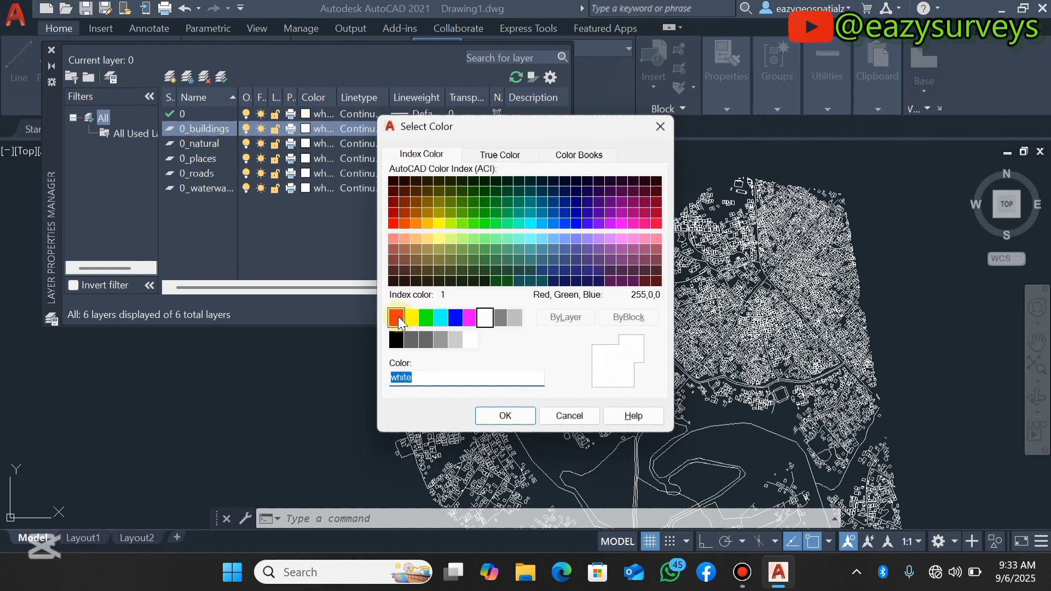
click(398, 317)
click(503, 416)
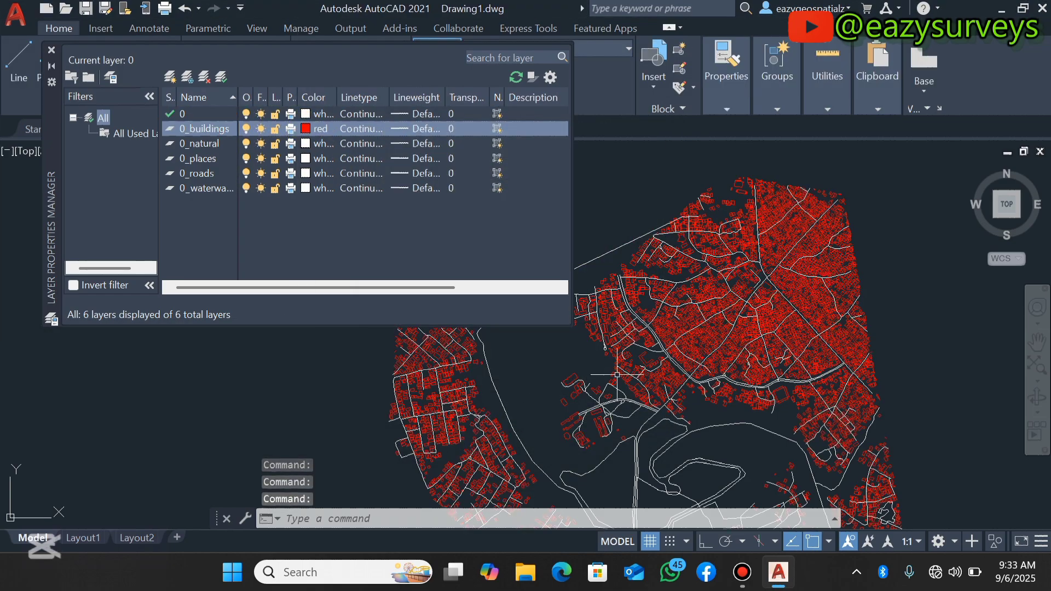
Set the 0_natural layer colour to green
scroll(692, 336, up, 3)
scroll(598, 300, up, 3)
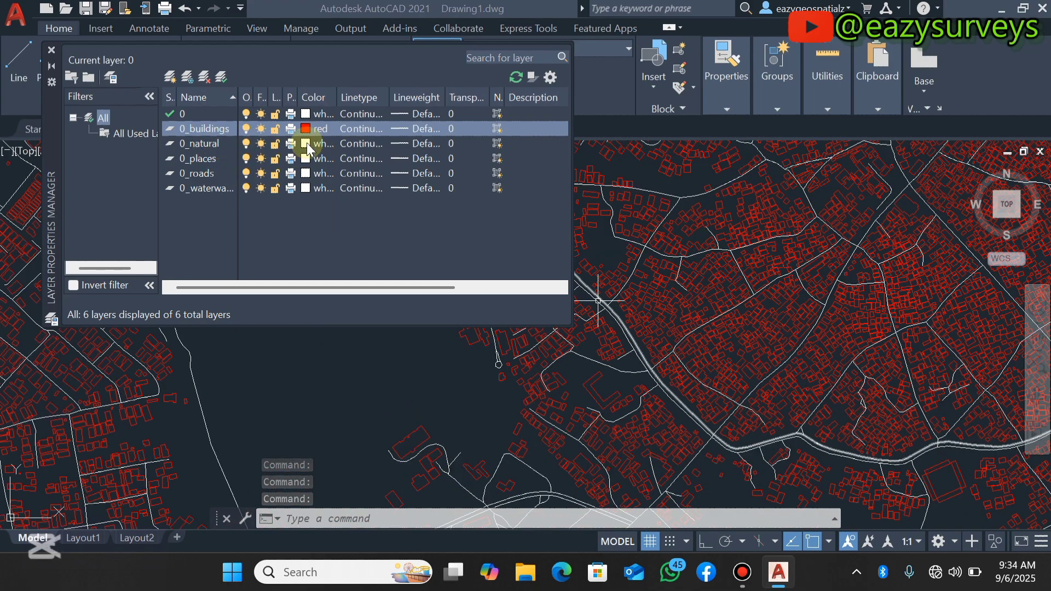
click(306, 143)
click(426, 323)
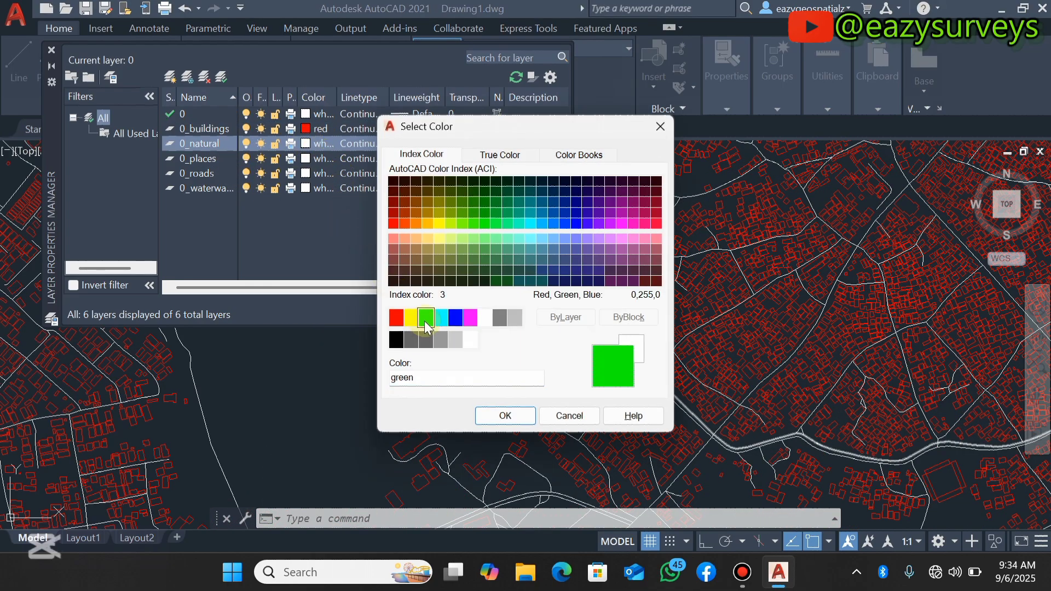
click(505, 416)
Set the waterways layer colour to blue
scroll(634, 437, down, 3)
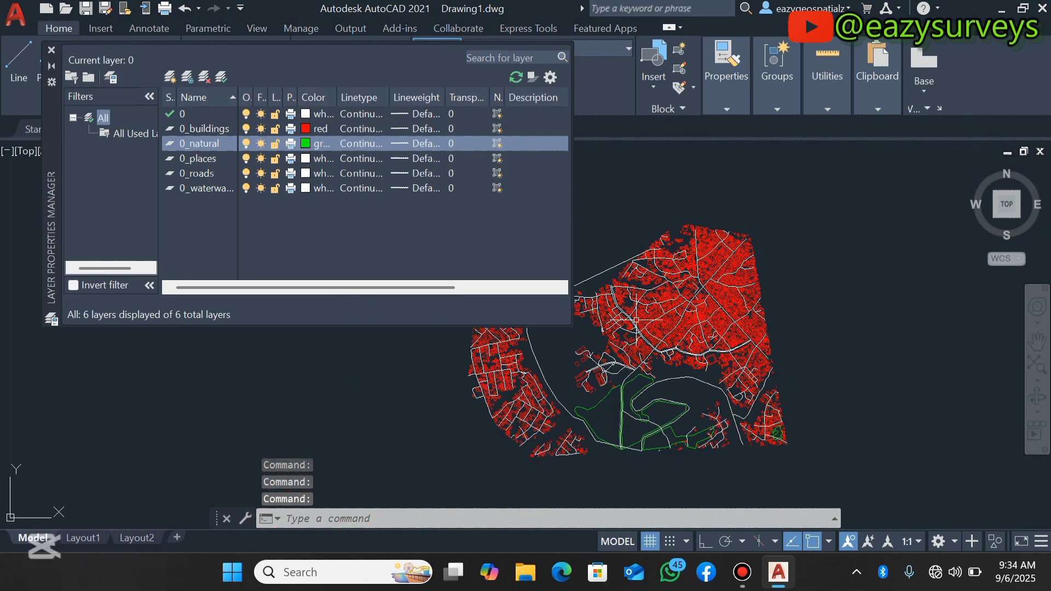
scroll(633, 436, up, 5)
scroll(623, 436, down, 4)
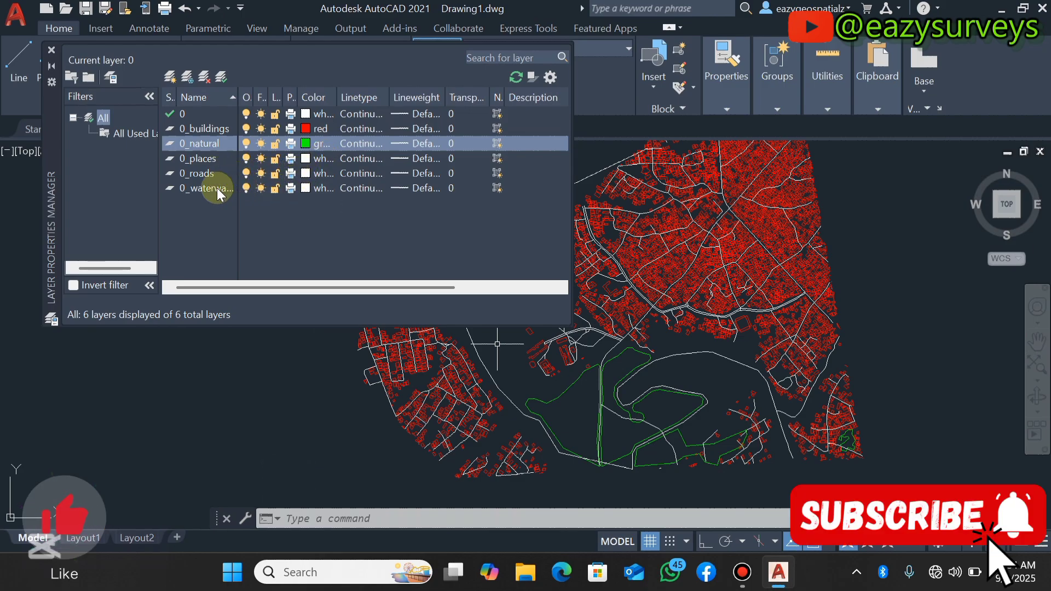
click(306, 189)
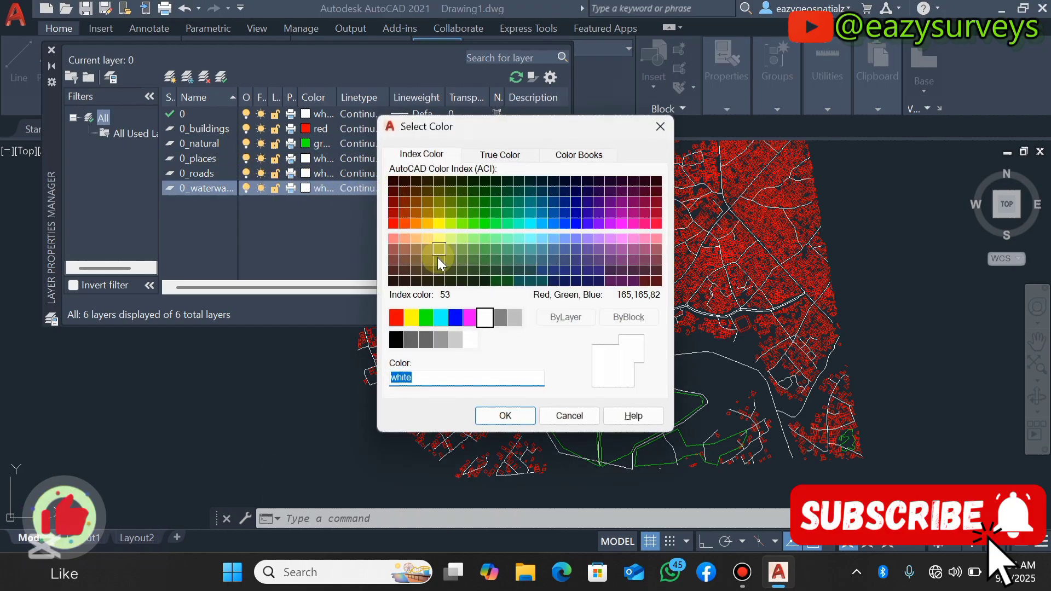
click(455, 318)
click(515, 420)
click(51, 50)
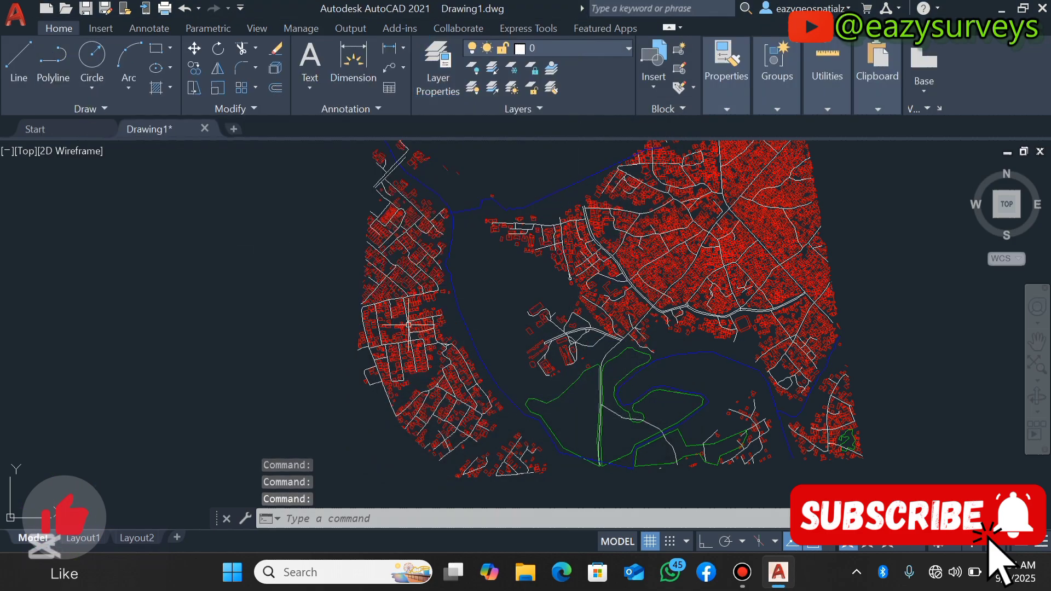
scroll(476, 312, down, 3)
scroll(696, 312, up, 1)
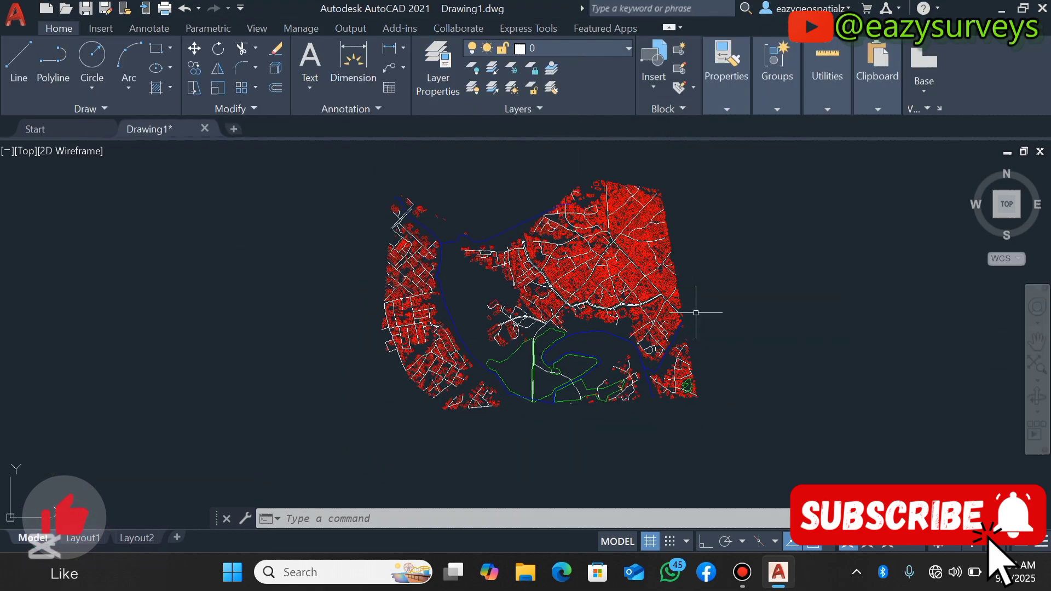
scroll(532, 274, up, 3)
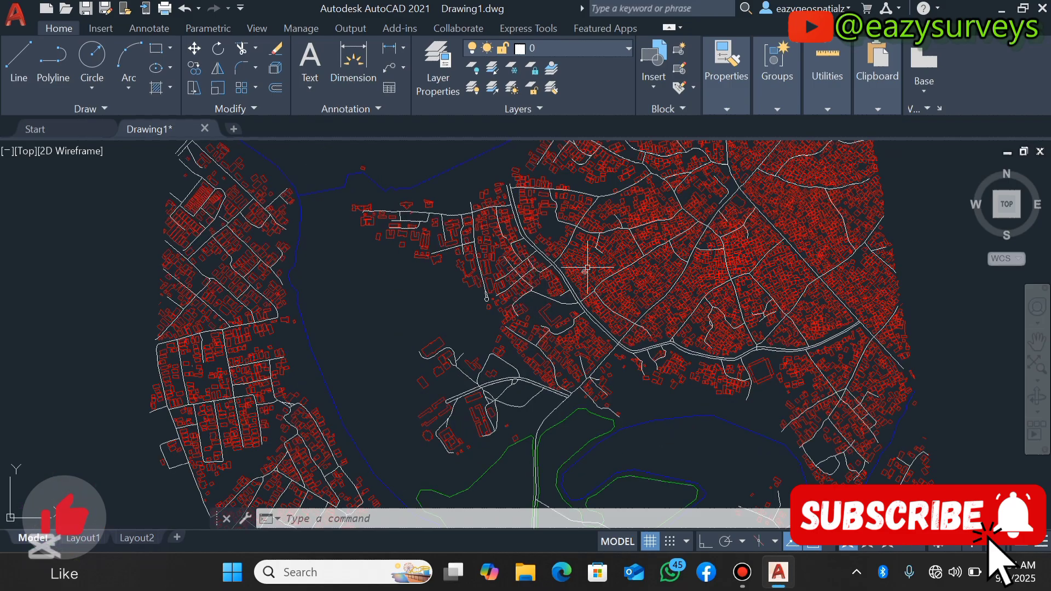
scroll(593, 254, up, 3)
scroll(594, 253, up, 2)
scroll(588, 262, down, 6)
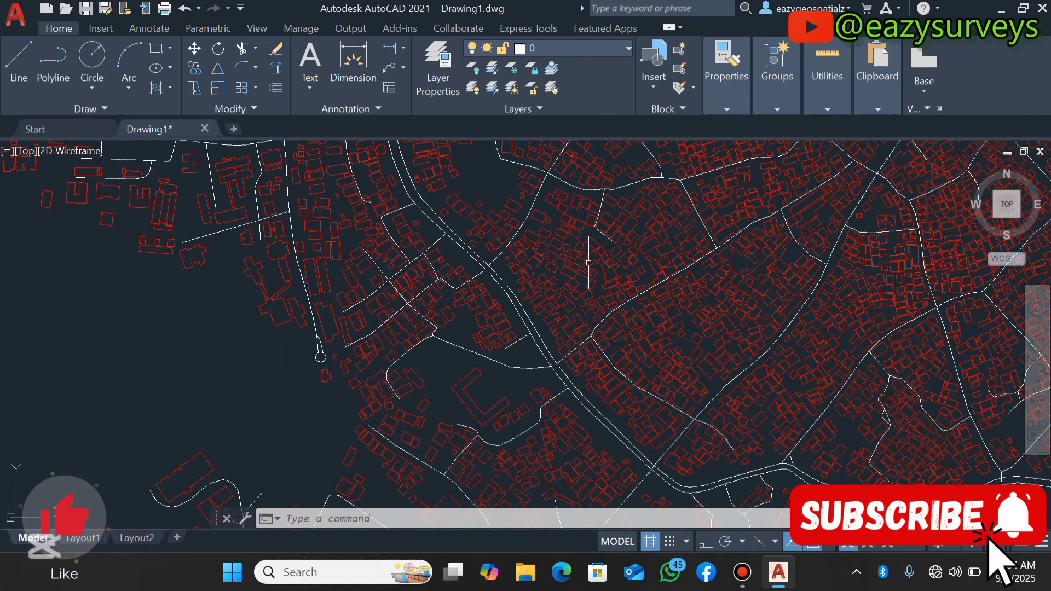
scroll(589, 263, down, 2)
scroll(596, 253, up, 6)
scroll(590, 253, down, 3)
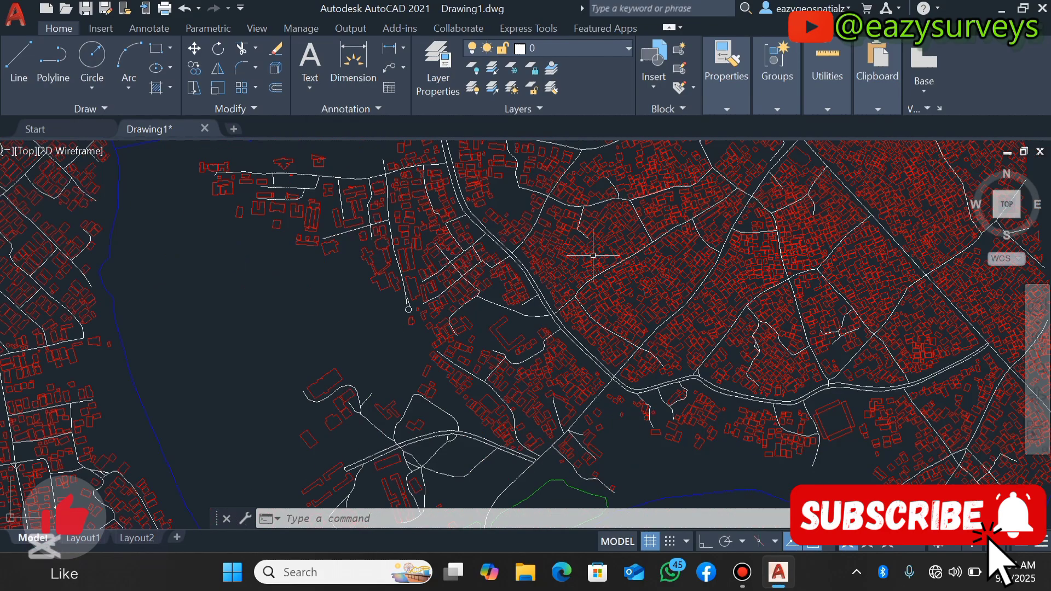
scroll(590, 253, down, 5)
scroll(558, 241, up, 8)
scroll(537, 280, down, 7)
scroll(694, 326, up, 5)
scroll(564, 321, down, 3)
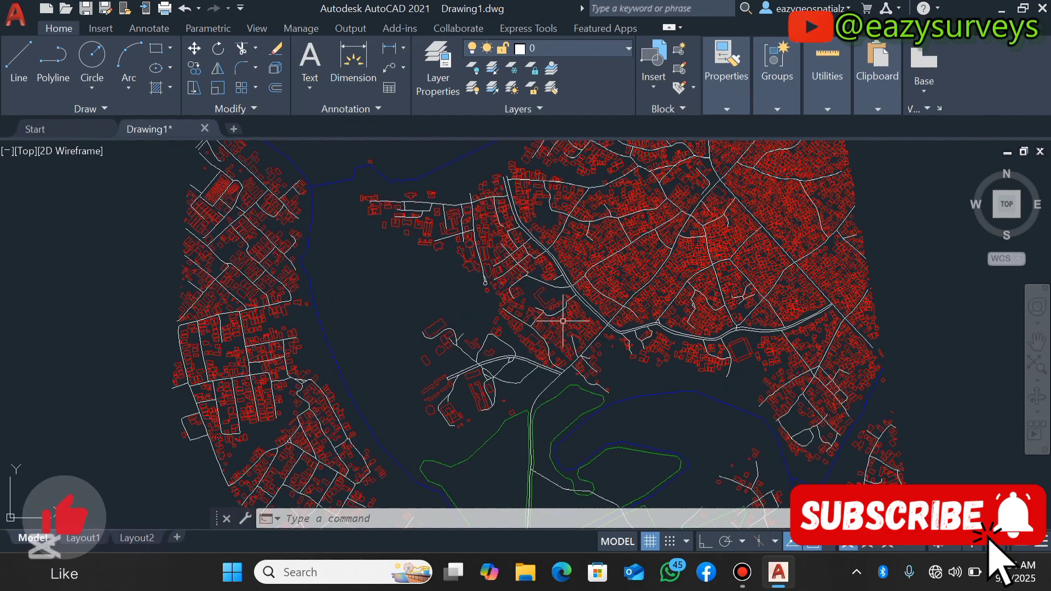
scroll(564, 321, down, 3)
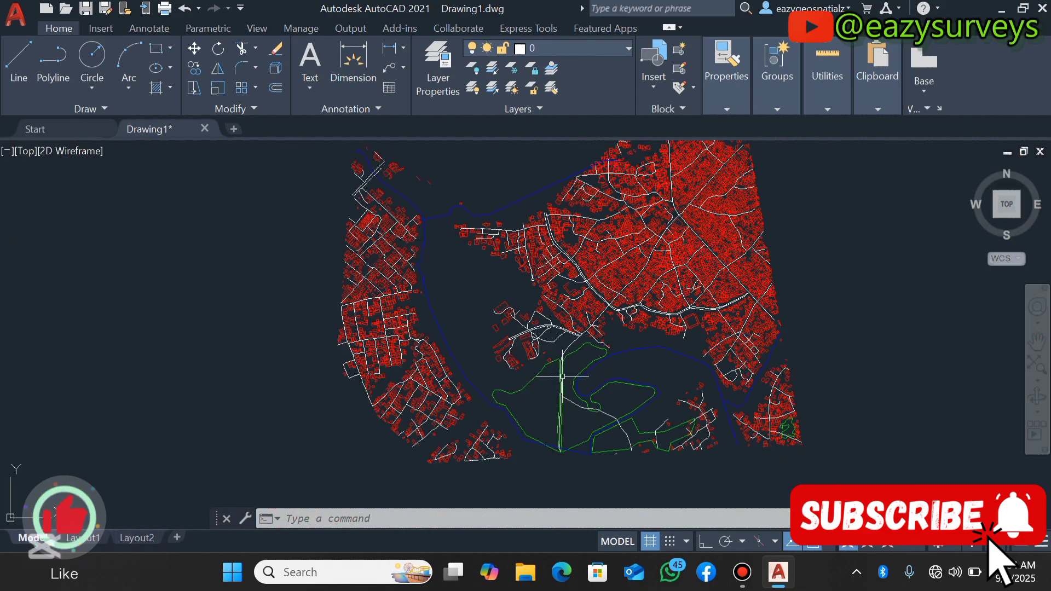
scroll(485, 436, up, 2)
scroll(448, 350, down, 5)
scroll(533, 360, up, 2)
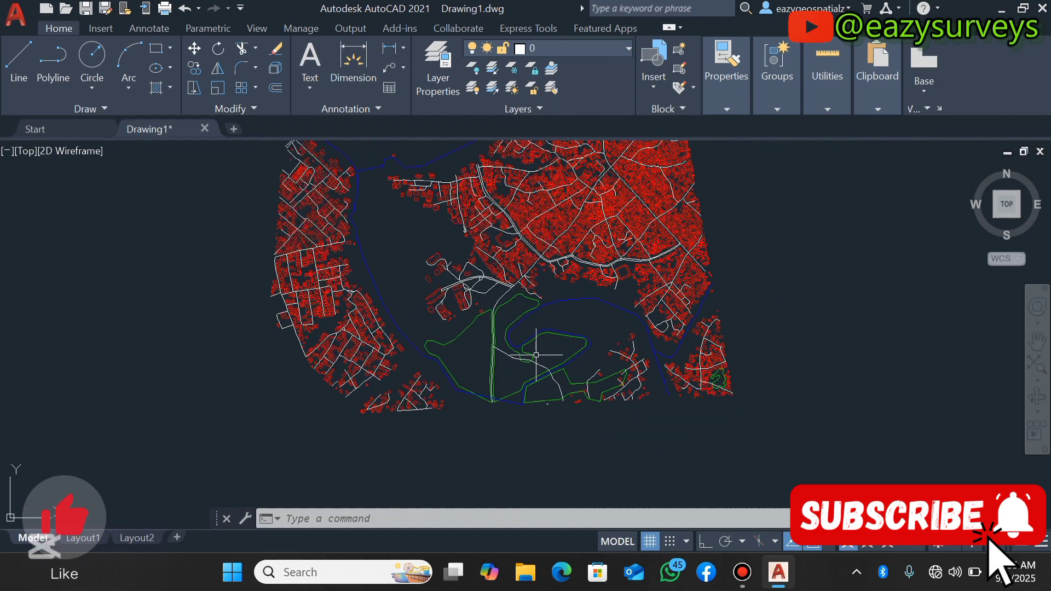
scroll(544, 335, up, 2)
scroll(591, 356, down, 2)
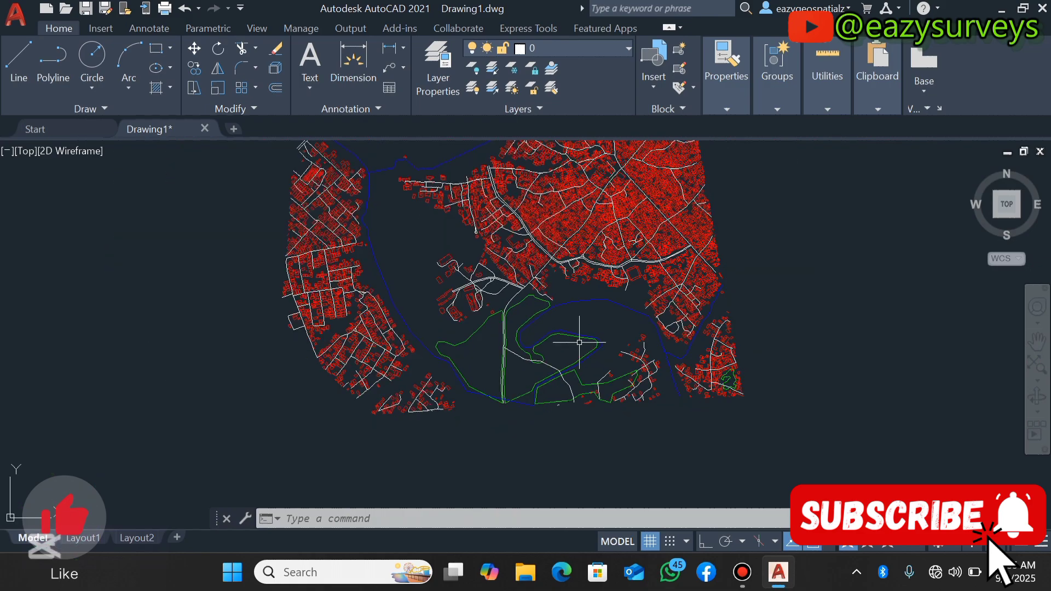
scroll(632, 304, down, 4)
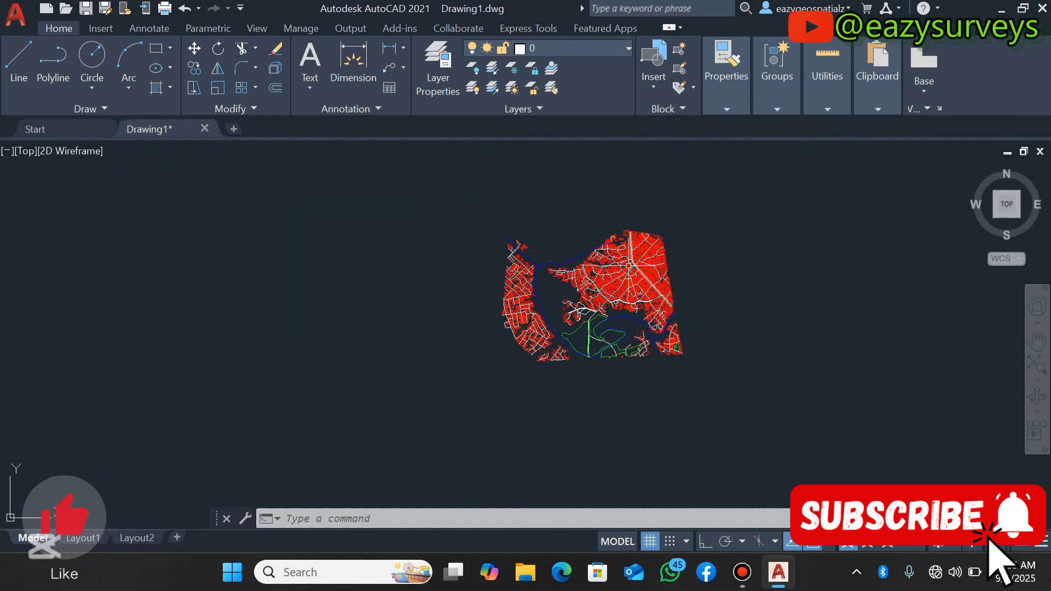
scroll(609, 352, up, 5)
scroll(604, 445, down, 5)
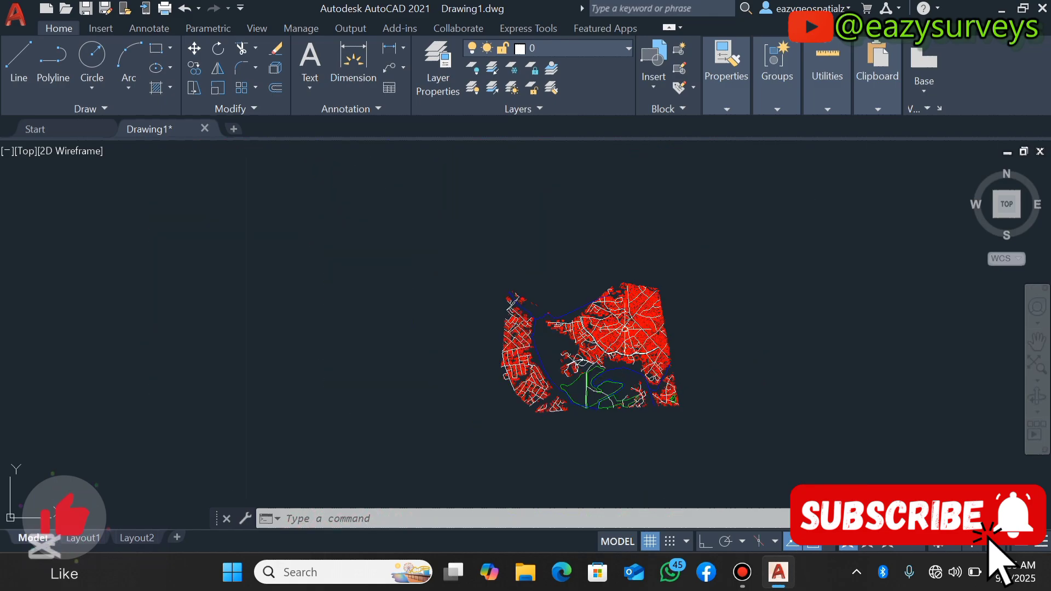
scroll(585, 354, up, 8)
scroll(614, 328, down, 7)
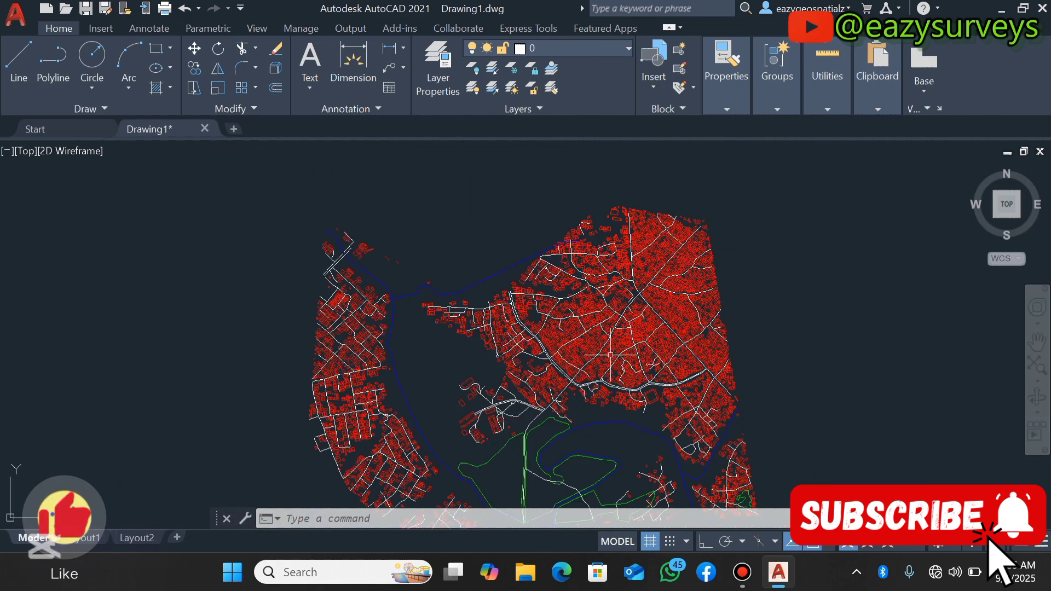
scroll(594, 371, up, 7)
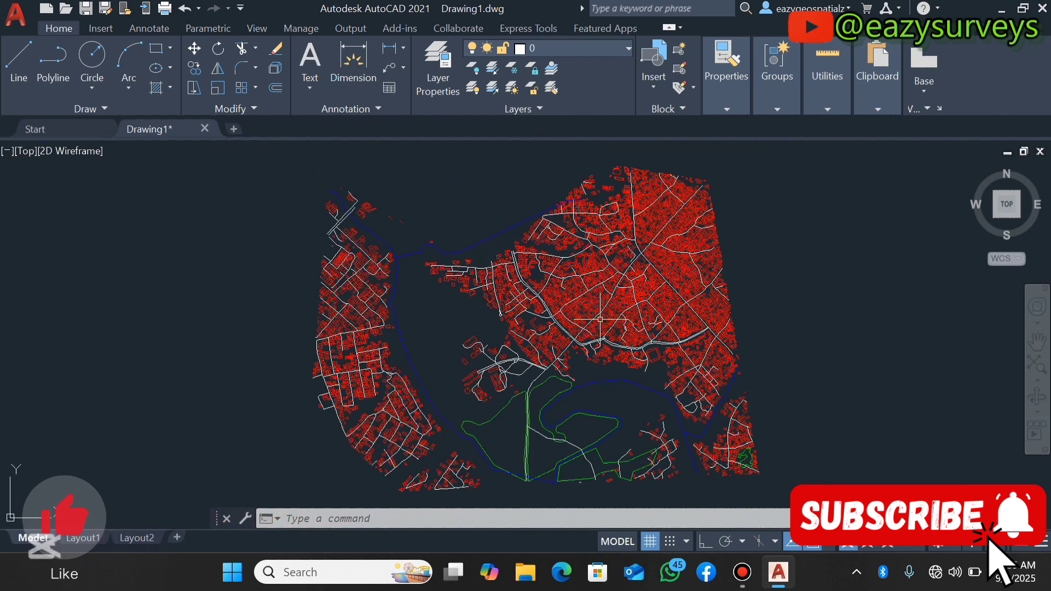